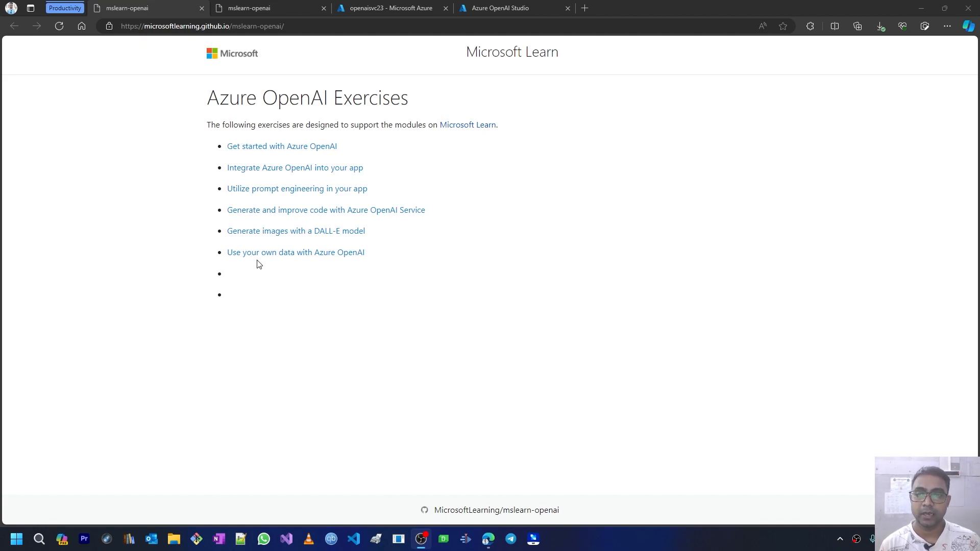
# Open the "Use your own data with Azure OpenAI" exercise and read its resource provisioning and model deployment instructions.
pyautogui.click(300, 252)
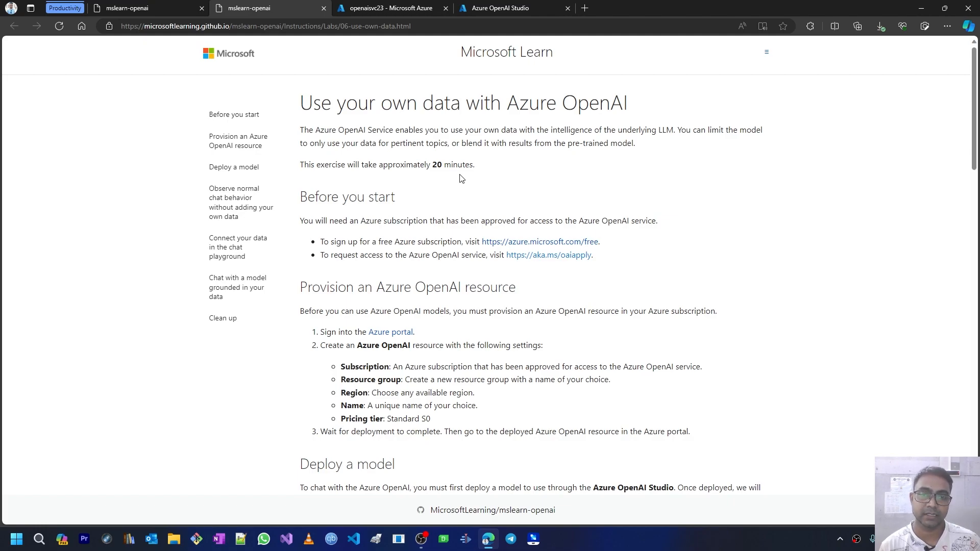
pyautogui.scroll(-1, 317, 217)
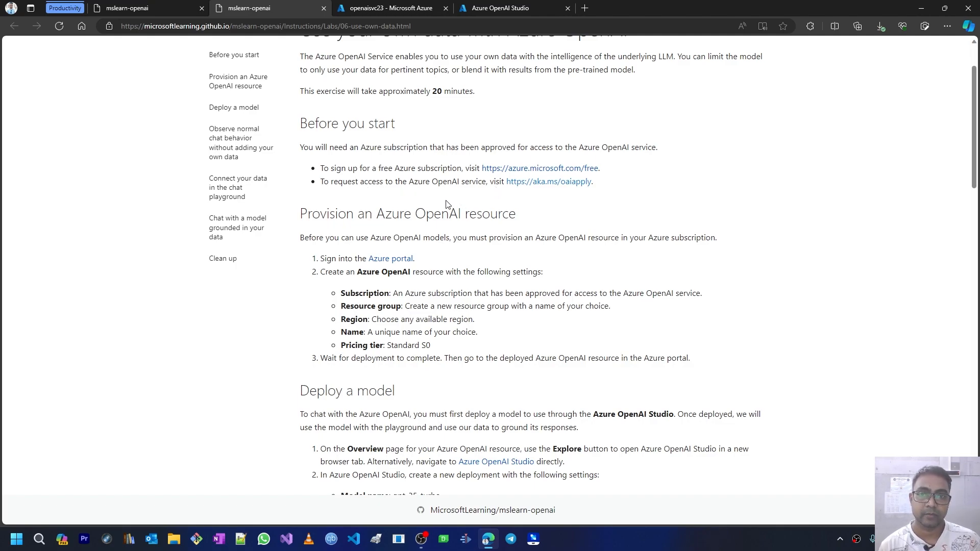
pyautogui.scroll(-4, 447, 203)
pyautogui.scroll(1, 428, 164)
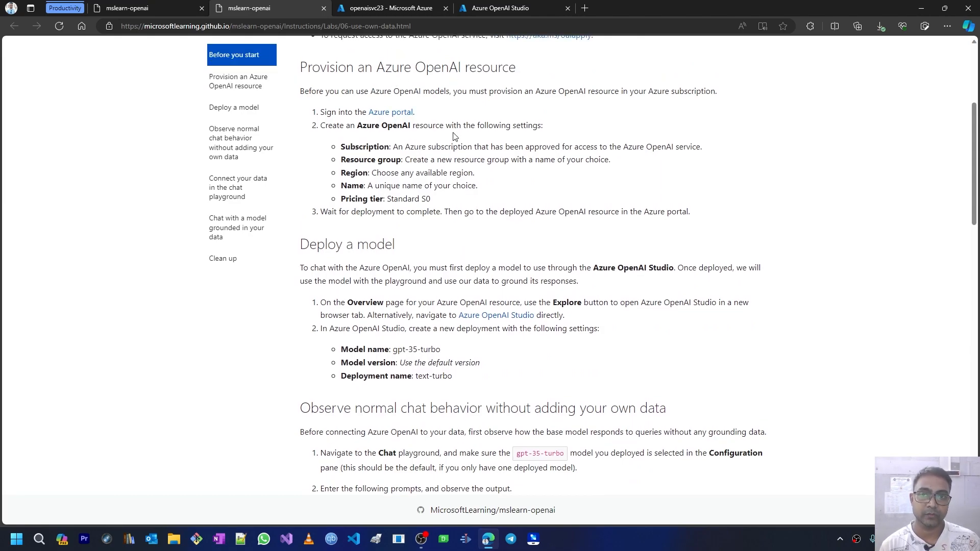
pyautogui.scroll(1, 442, 153)
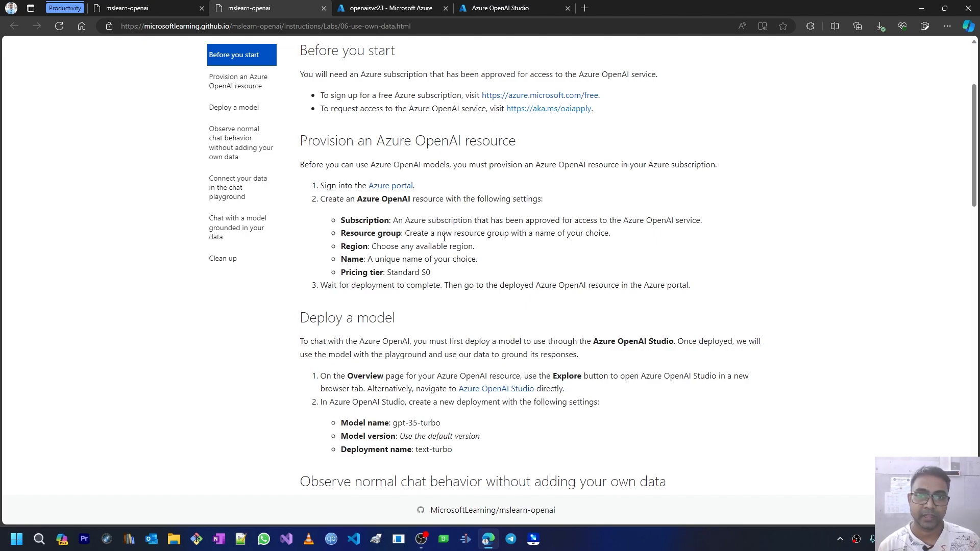
pyautogui.scroll(-3, 433, 228)
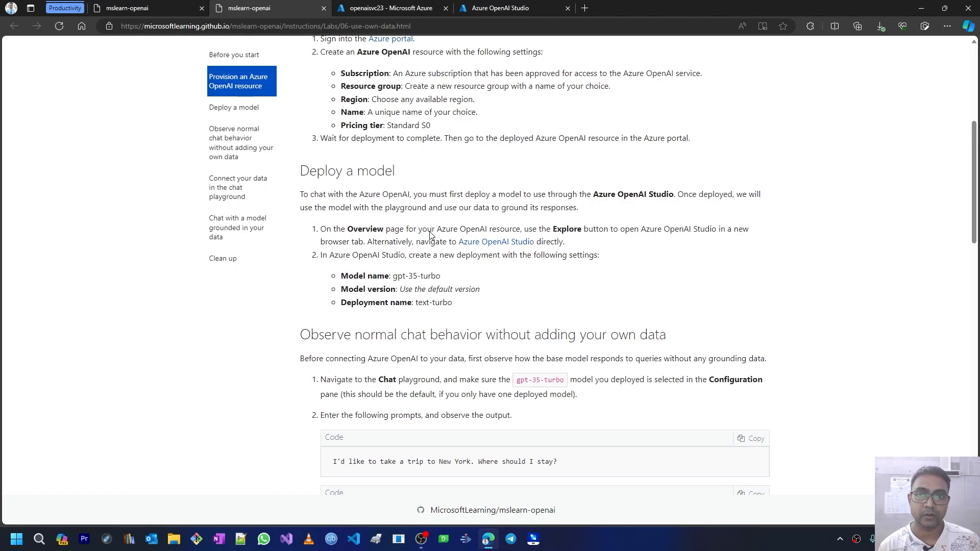
pyautogui.scroll(-2, 430, 233)
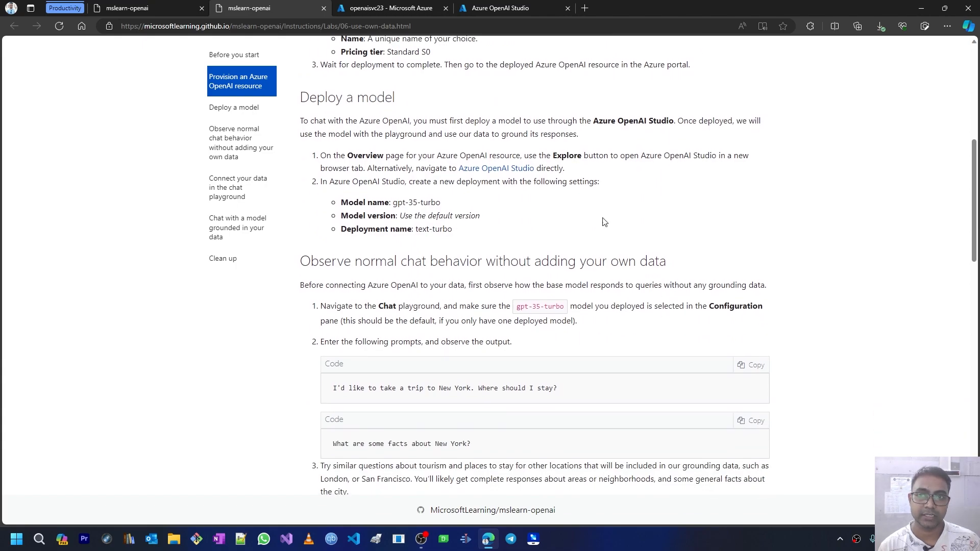
pyautogui.scroll(-1, 975, 204)
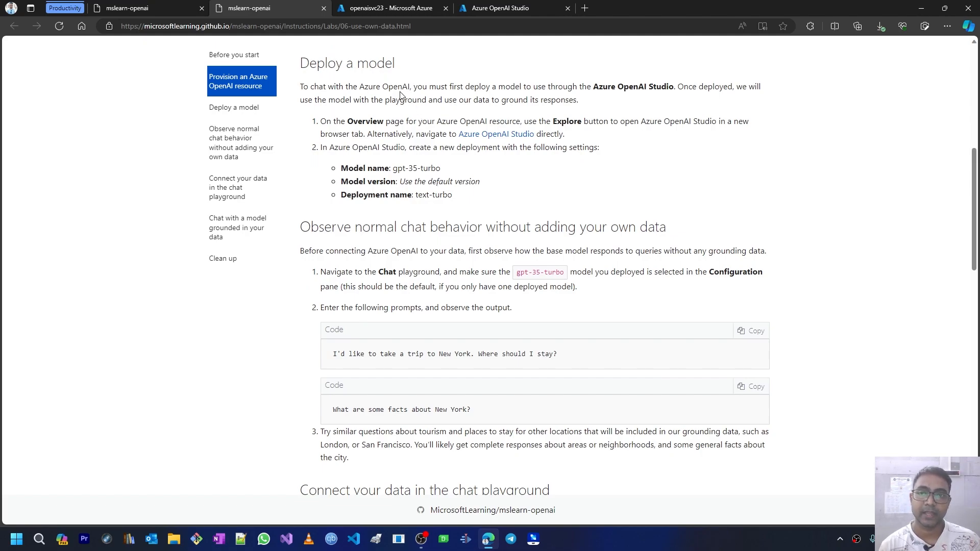
# Check the openaisvc23 resource in the Azure portal against the exercise, and view the model deployments in Azure OpenAI Studio.
pyautogui.click(391, 8)
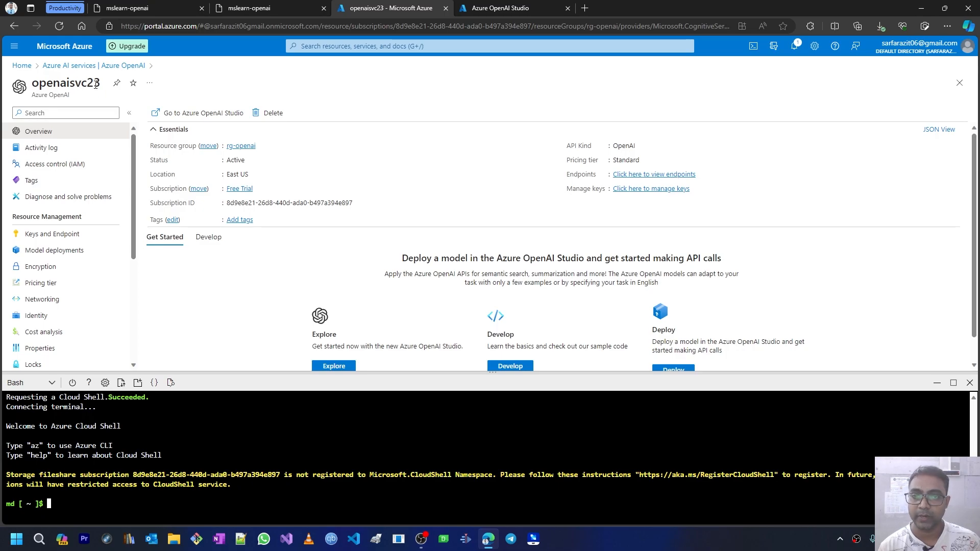
pyautogui.click(262, 6)
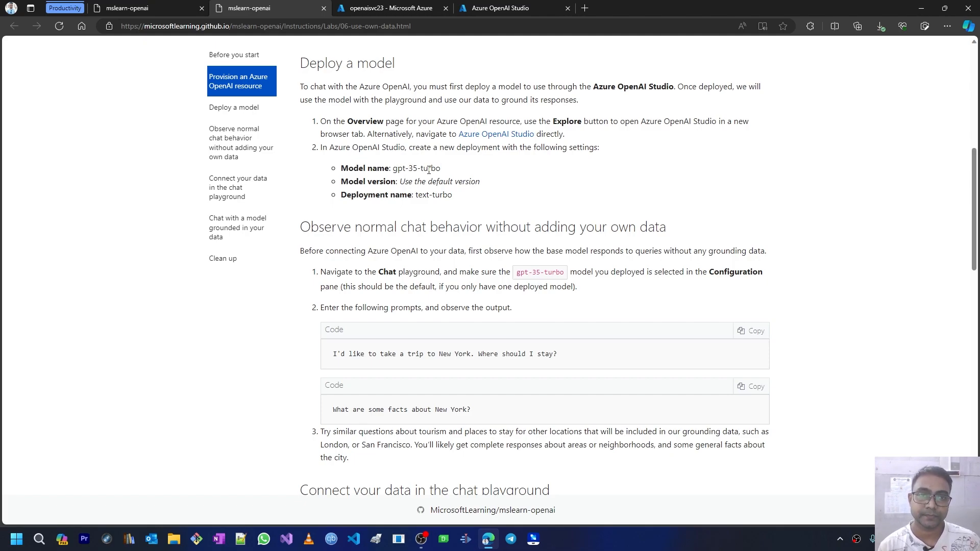
pyautogui.click(404, 11)
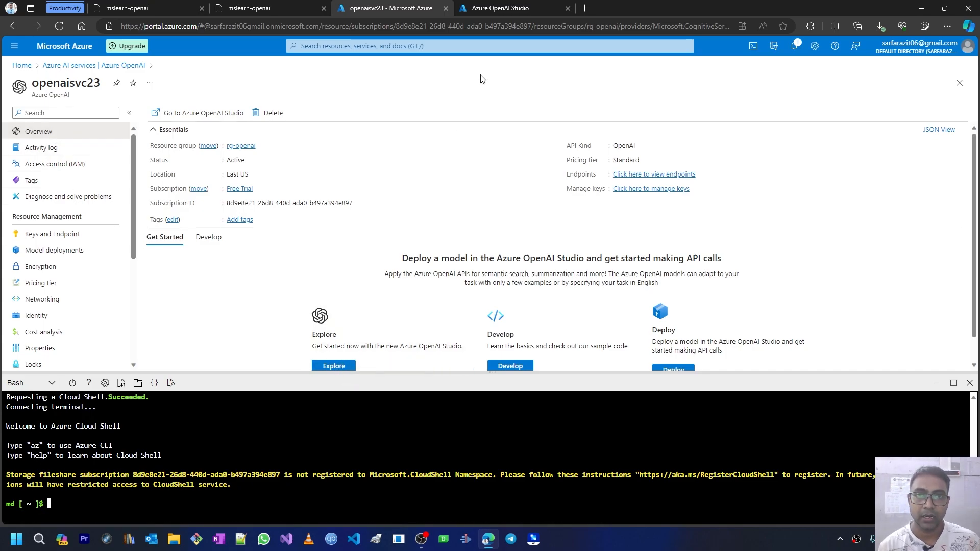
pyautogui.click(514, 6)
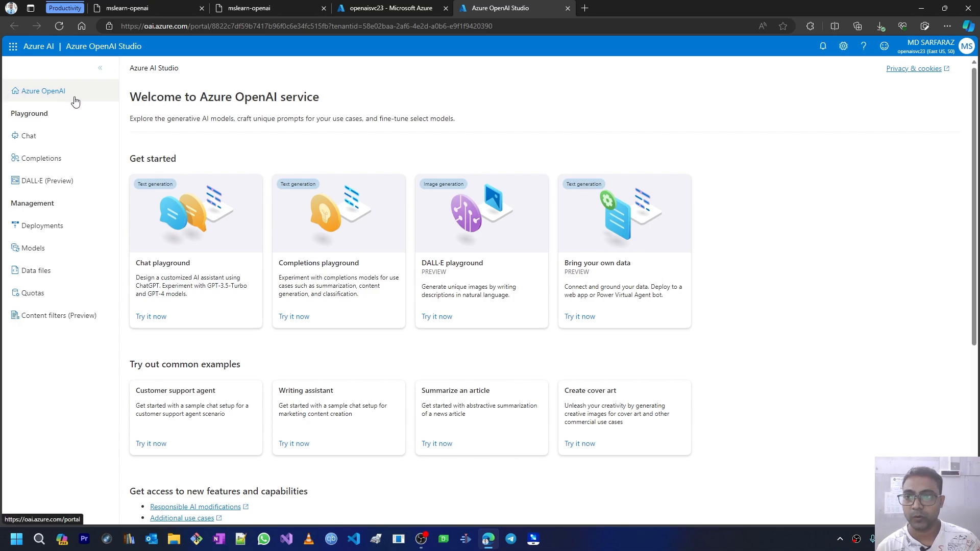
pyautogui.click(40, 227)
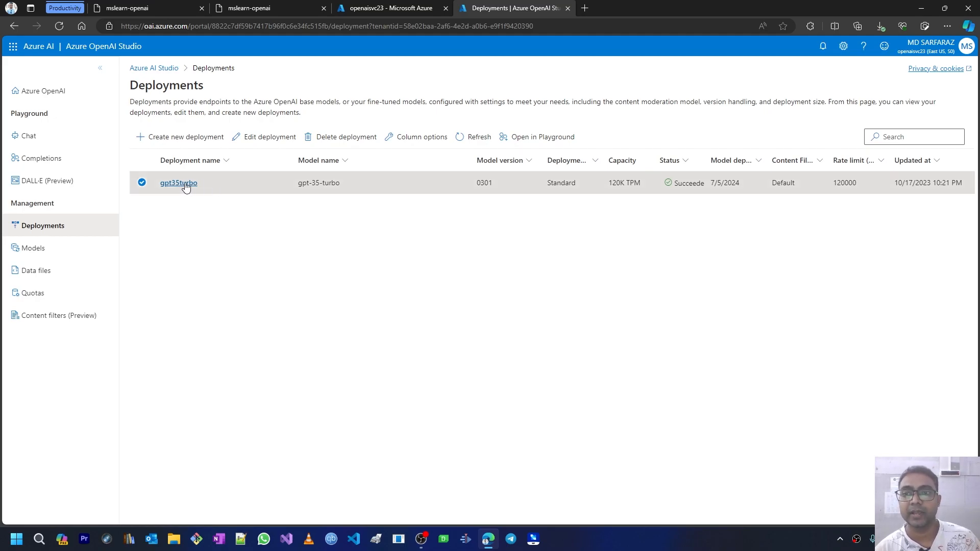
# Copy the exercise's first sample prompt, about where to stay in New York, from the section on normal chat behavior.
pyautogui.click(276, 8)
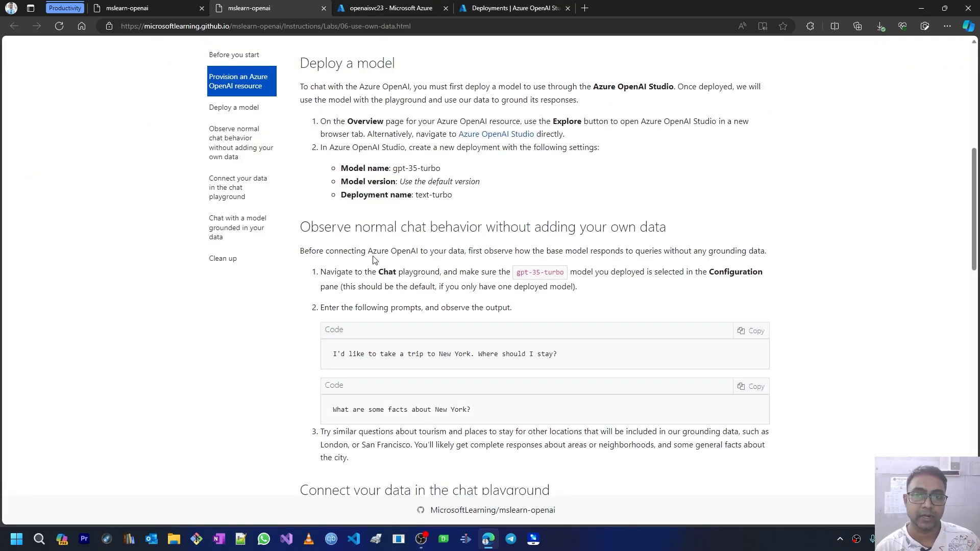
pyautogui.scroll(-2, 373, 260)
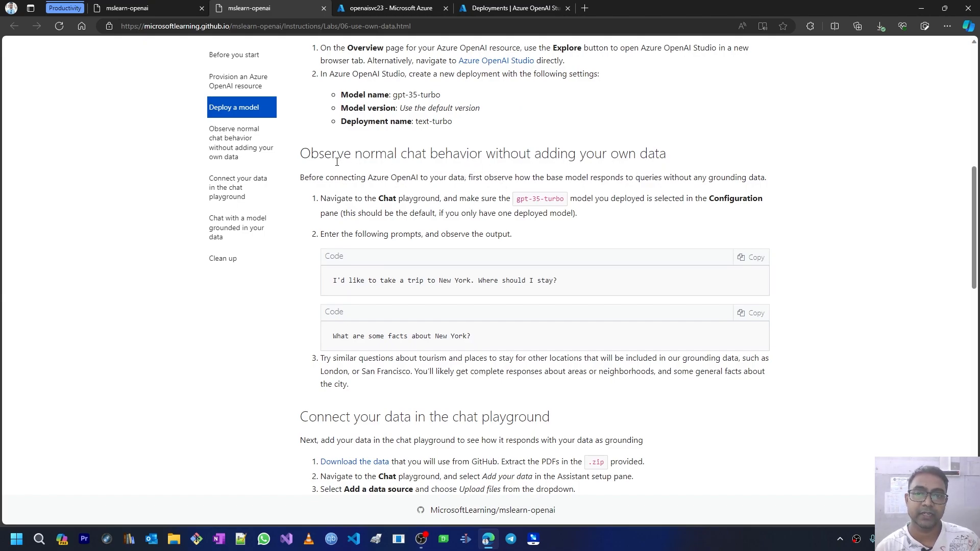
pyautogui.scroll(-1, 582, 179)
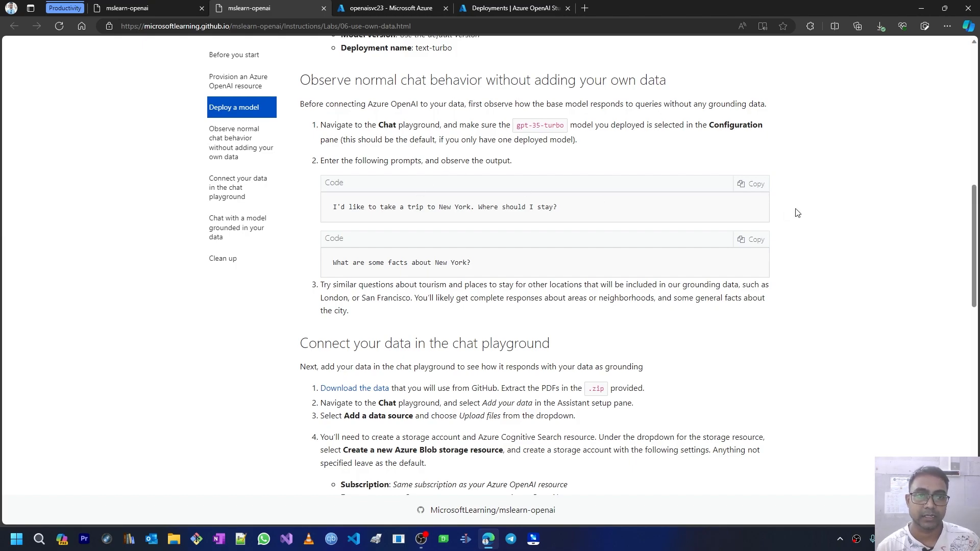
pyautogui.click(750, 184)
# In Azure OpenAI Studio's Chat playground, send the prompt "I'd like to take a trip to New York. Where should I stay?".
pyautogui.click(500, 8)
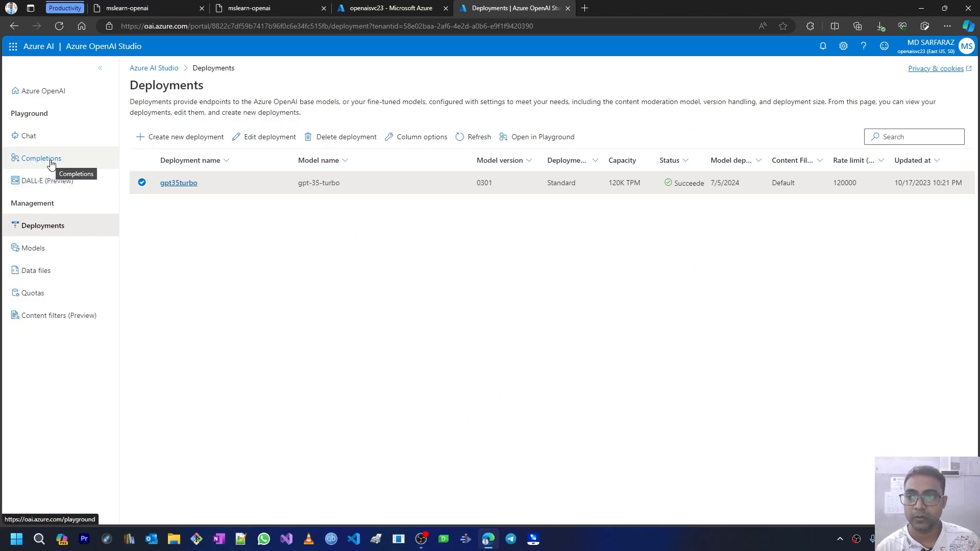
pyautogui.click(34, 137)
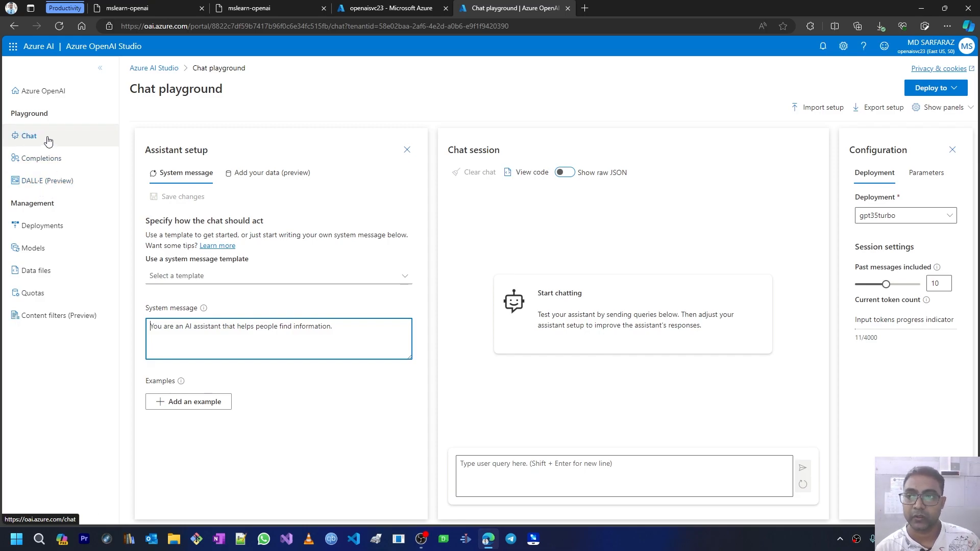
pyautogui.click(482, 478)
pyautogui.hotkey('ctrl', 'v')
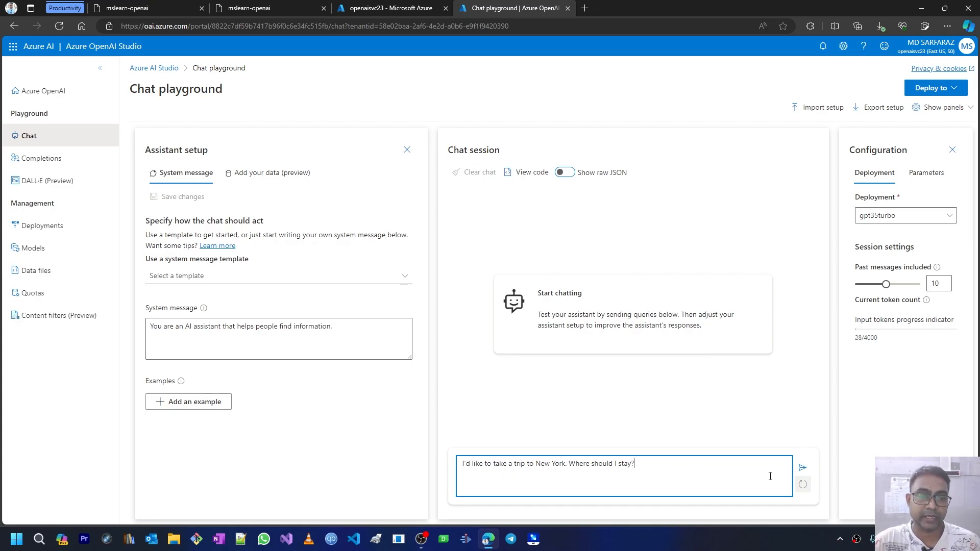
pyautogui.click(801, 468)
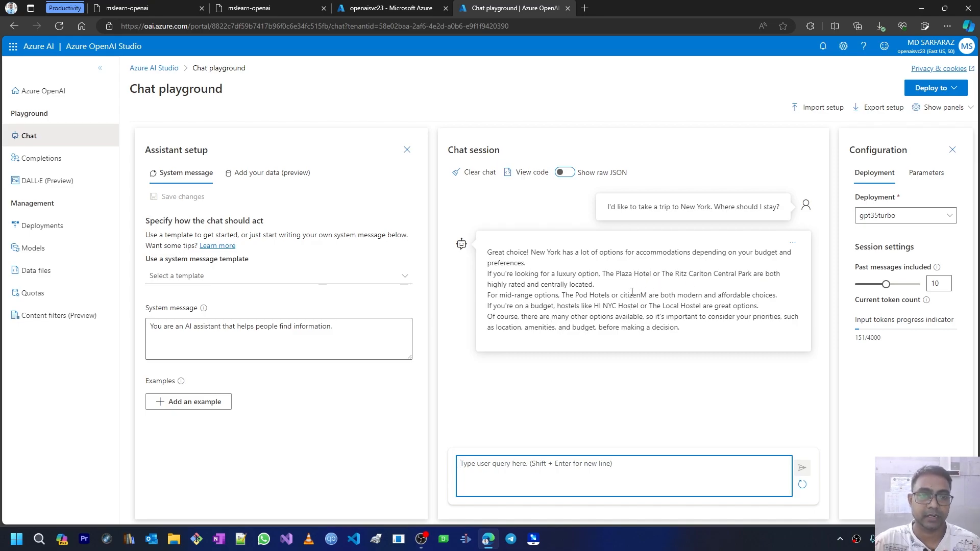
# Copy the exercise's second sample prompt, "What are some facts about New York?", and send it in the Chat playground.
pyautogui.click(373, 6)
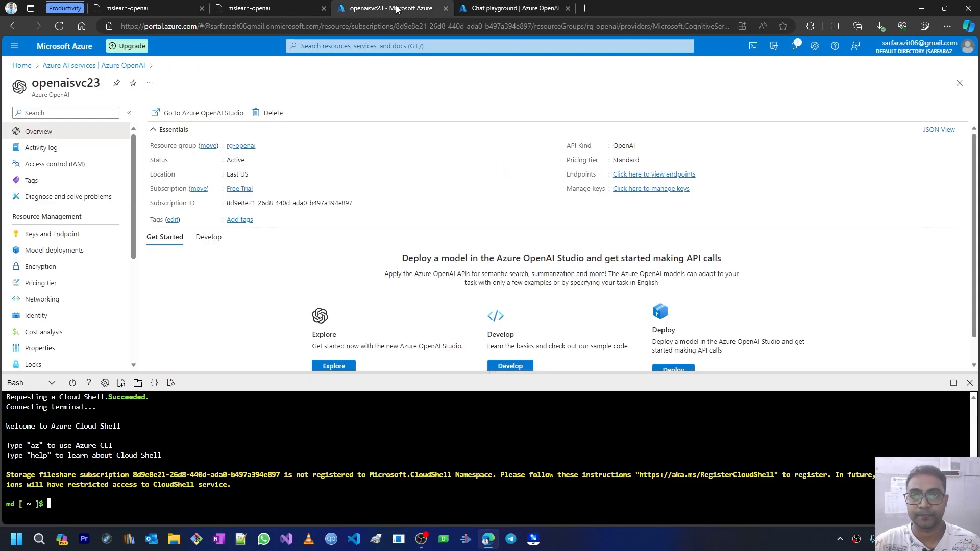
pyautogui.click(242, 7)
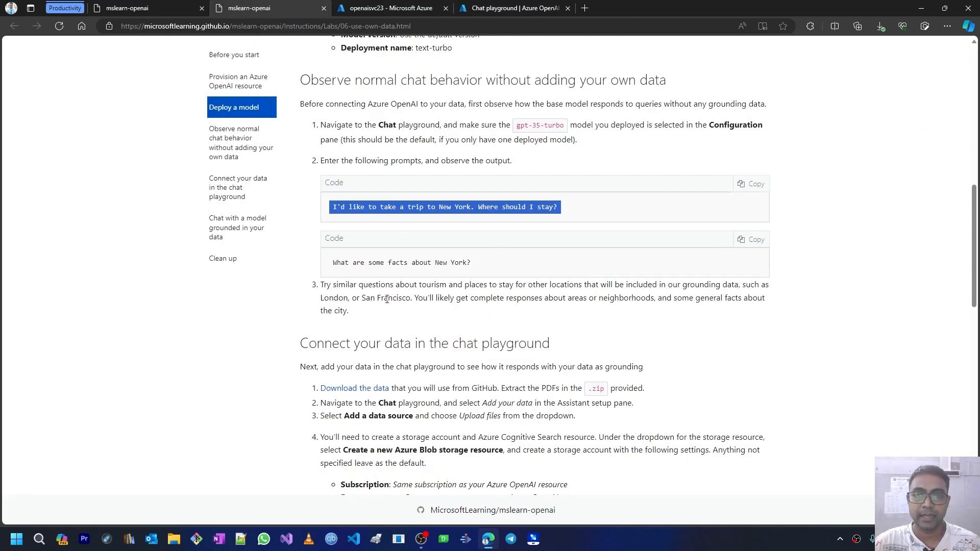
pyautogui.click(750, 240)
pyautogui.click(507, 9)
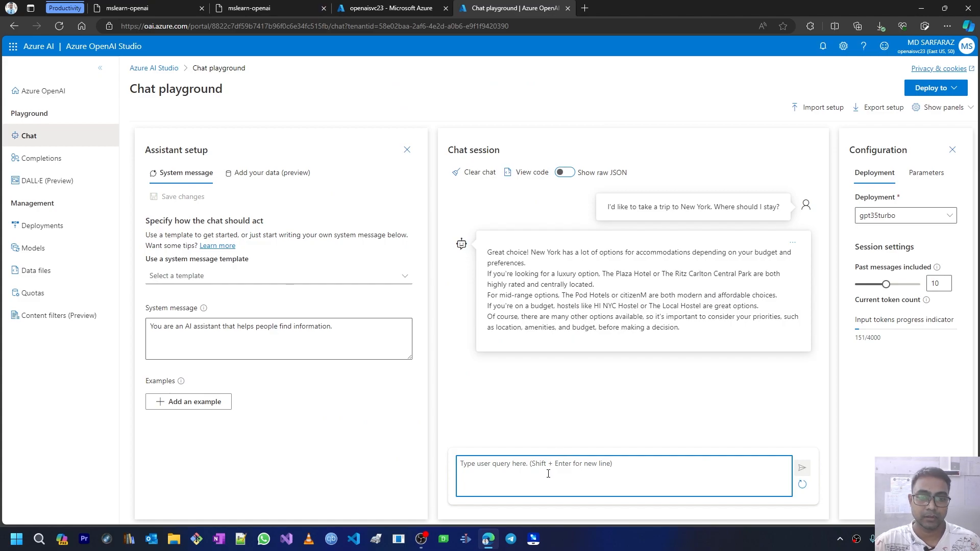
pyautogui.hotkey('ctrl', 'v')
pyautogui.click(800, 528)
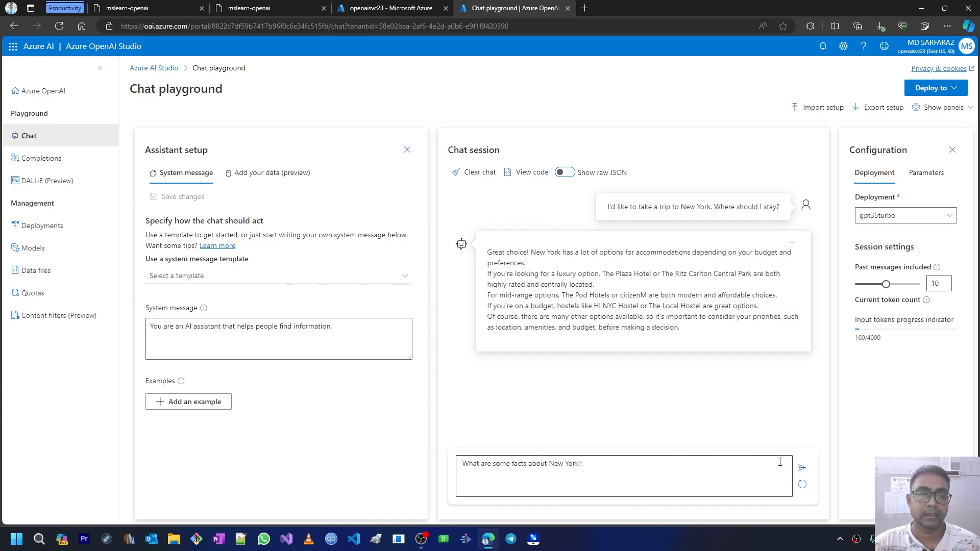
pyautogui.click(801, 467)
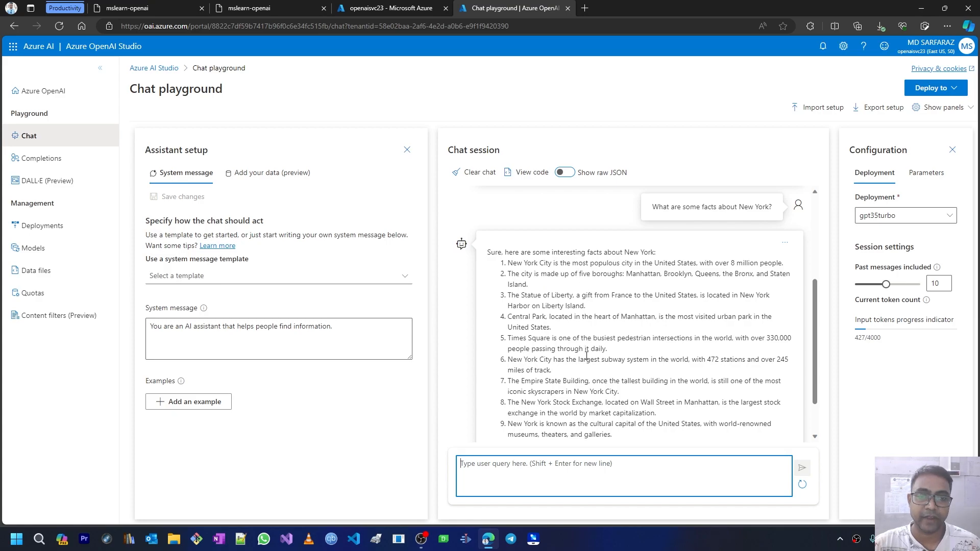
# Read the chat reply on New York facts and check the exercise's suggestion about asking for other locations.
pyautogui.scroll(-1, 591, 357)
pyautogui.scroll(1, 571, 340)
pyautogui.scroll(-1, 571, 340)
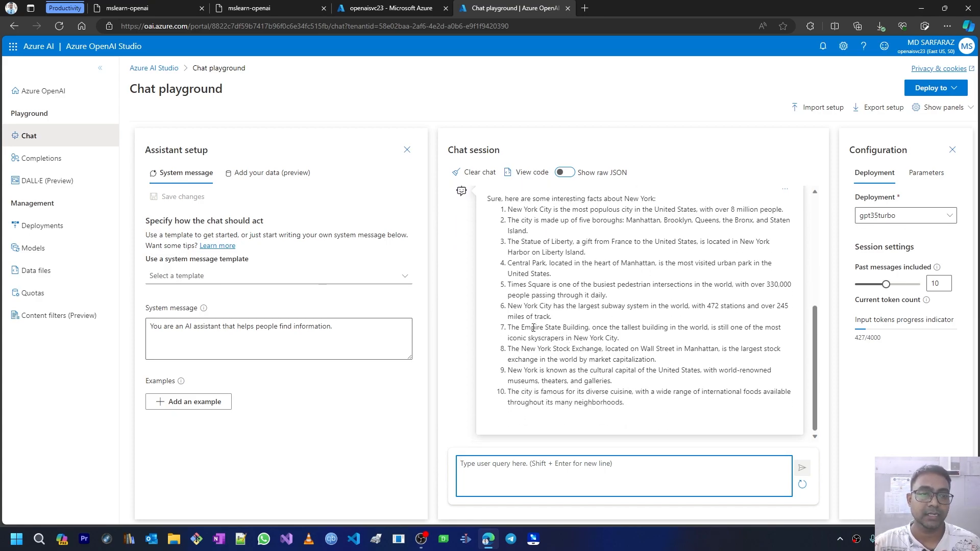
pyautogui.click(234, 7)
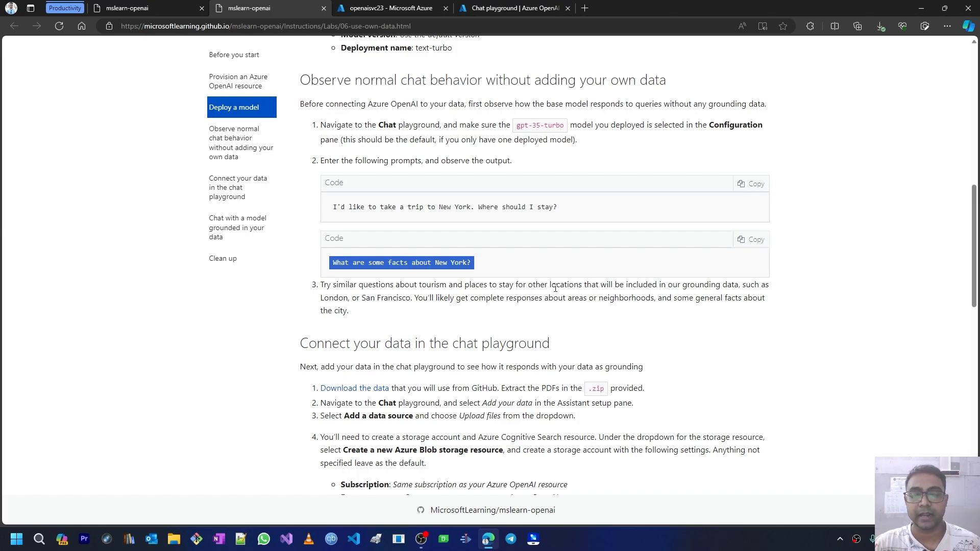
pyautogui.click(508, 11)
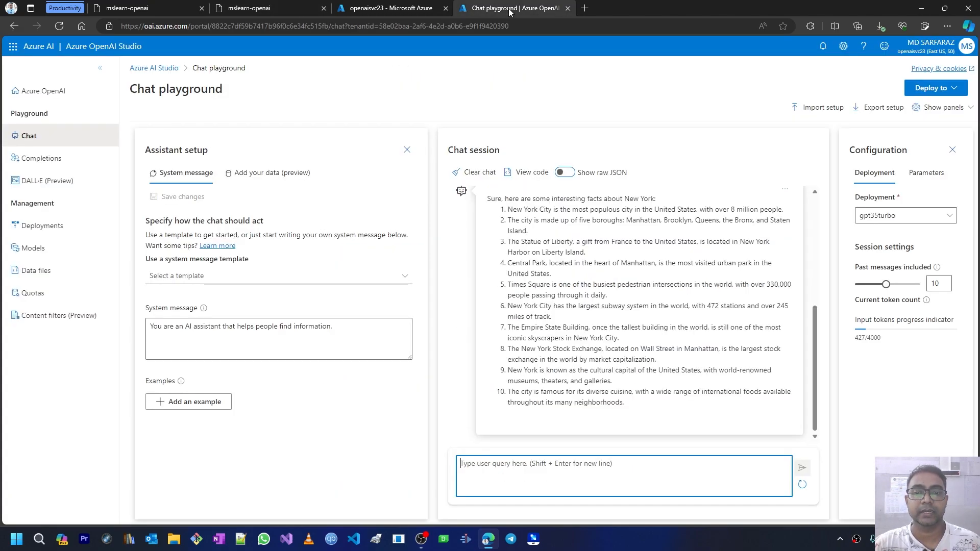
# Reuse the first chat prompt with Kolkata in place of New York, send it, and review the suggested neighborhoods.
pyautogui.scroll(2, 595, 350)
pyautogui.scroll(2, 595, 351)
pyautogui.moveTo(600, 207); pyautogui.dragTo(794, 209)
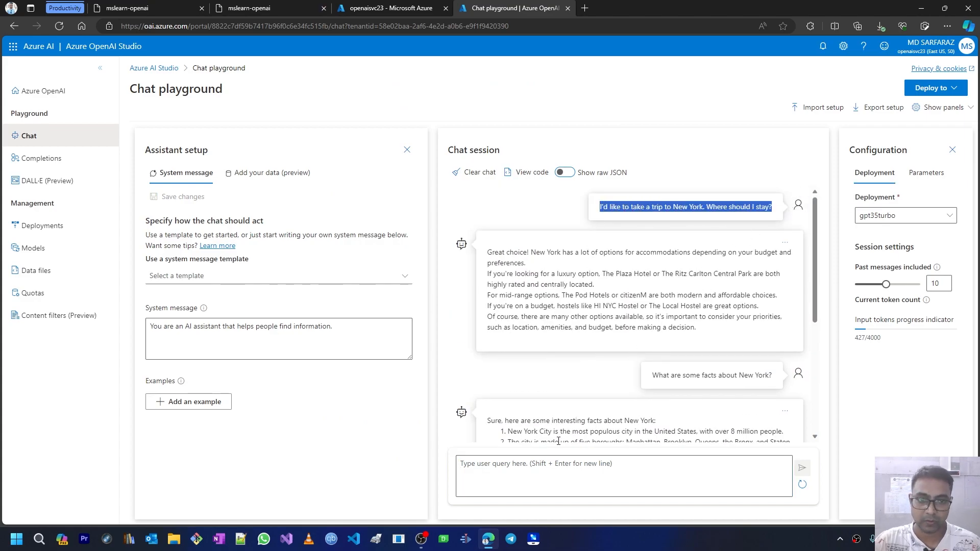
pyautogui.click(551, 470)
pyautogui.hotkey('ctrl', 'v')
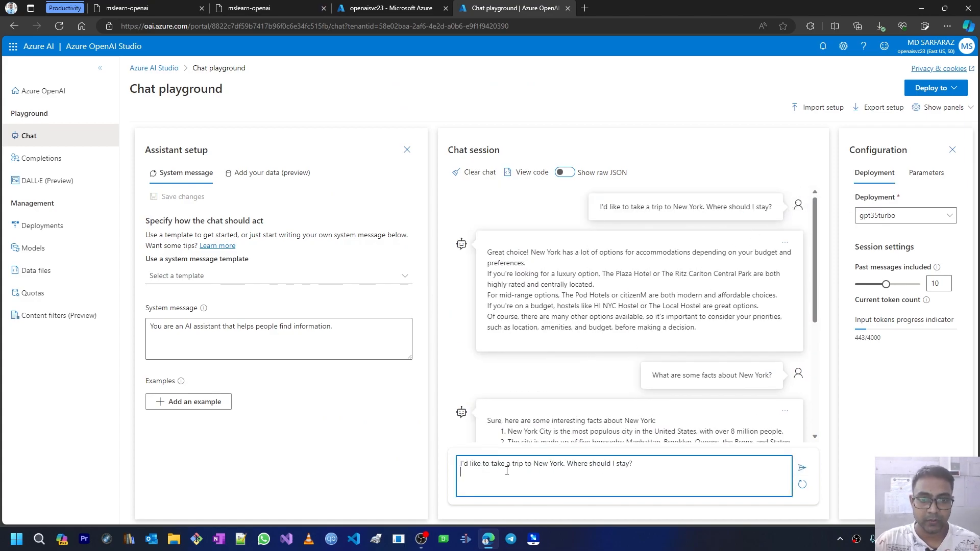
pyautogui.moveTo(534, 463); pyautogui.dragTo(562, 460)
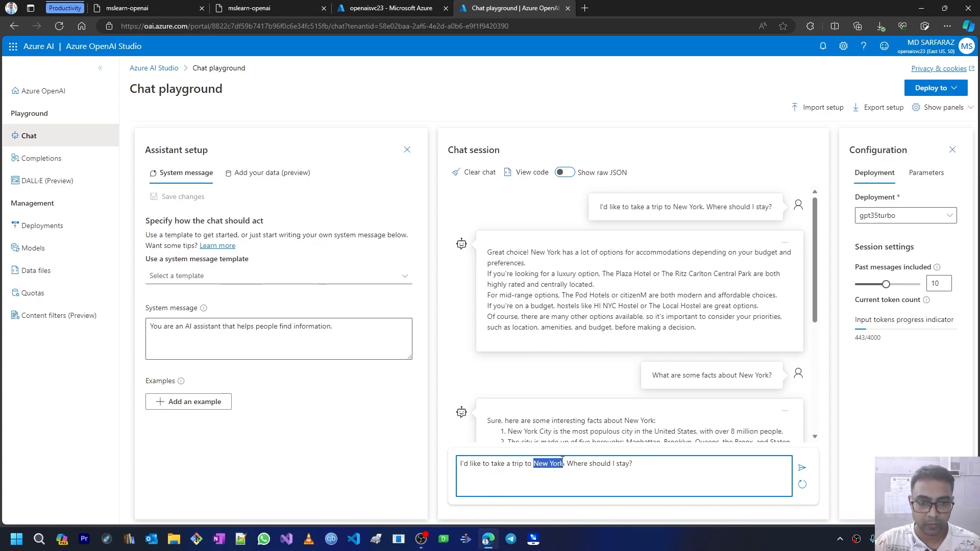
pyautogui.write('Kolkata')
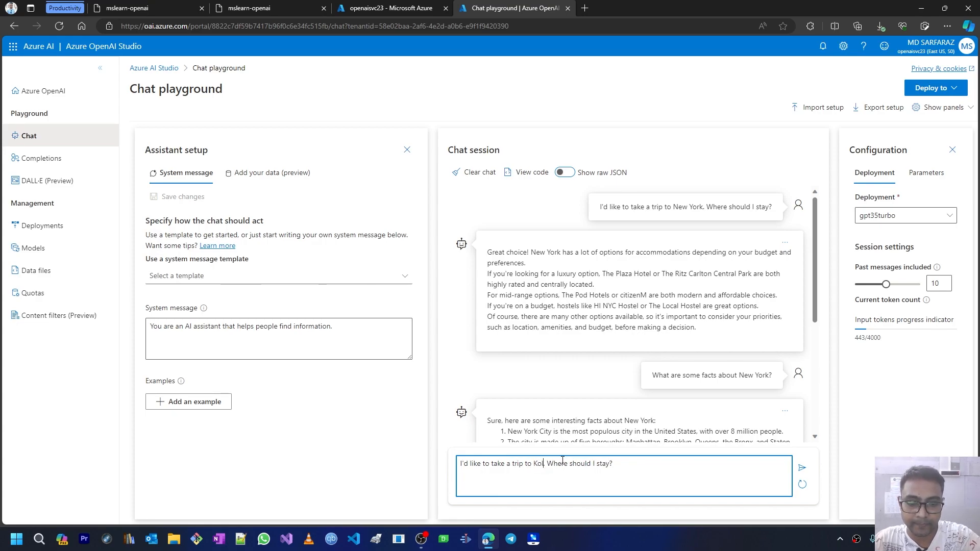
pyautogui.click(802, 468)
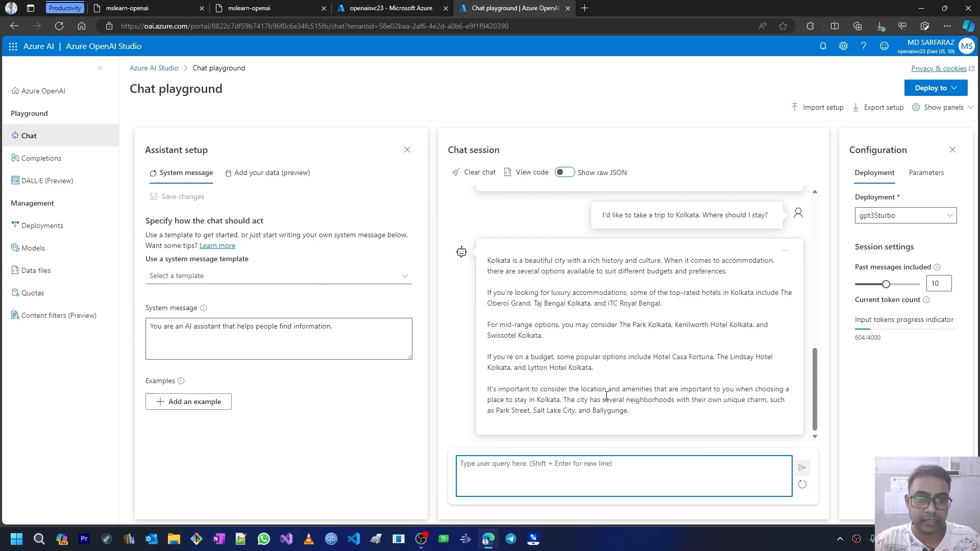
pyautogui.moveTo(500, 412); pyautogui.dragTo(623, 411)
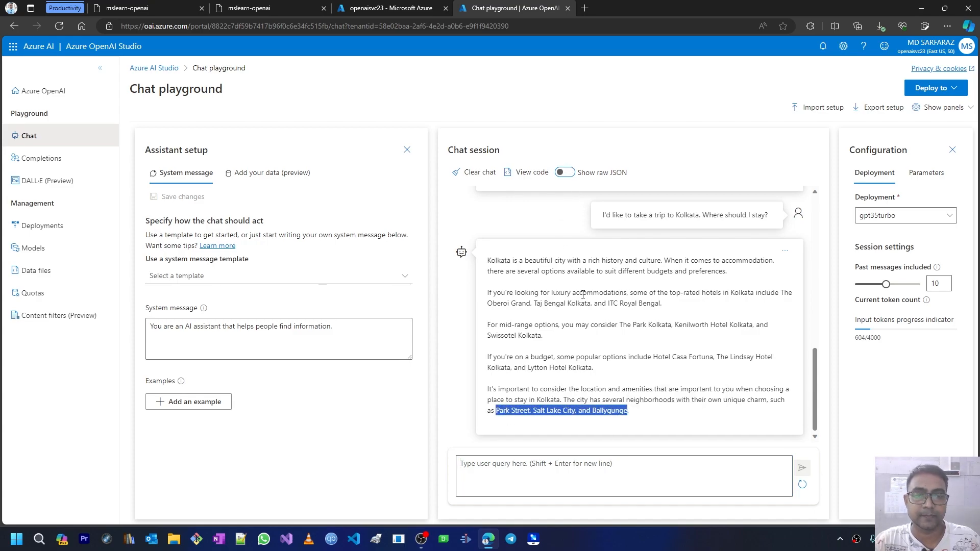
# Reuse the earlier facts prompt as "What are some facts about Kolkata?" and send it in the chat session.
pyautogui.scroll(5, 602, 334)
pyautogui.scroll(2, 602, 334)
pyautogui.moveTo(652, 295); pyautogui.dragTo(773, 304)
pyautogui.hotkey('ctrl', 'c')
pyautogui.click(549, 464)
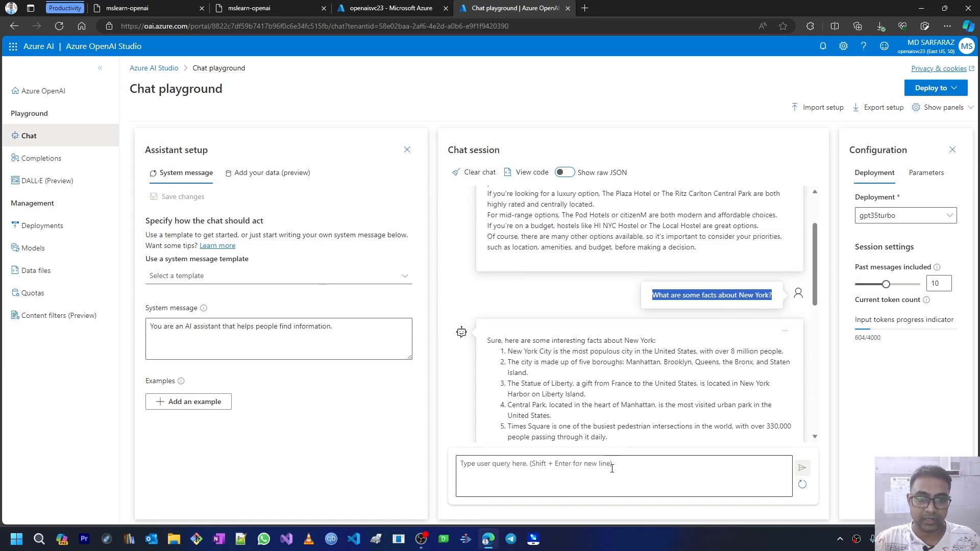
pyautogui.hotkey('ctrl', 'v')
pyautogui.moveTo(550, 463); pyautogui.dragTo(578, 467)
pyautogui.write('Kolkata')
pyautogui.click(802, 468)
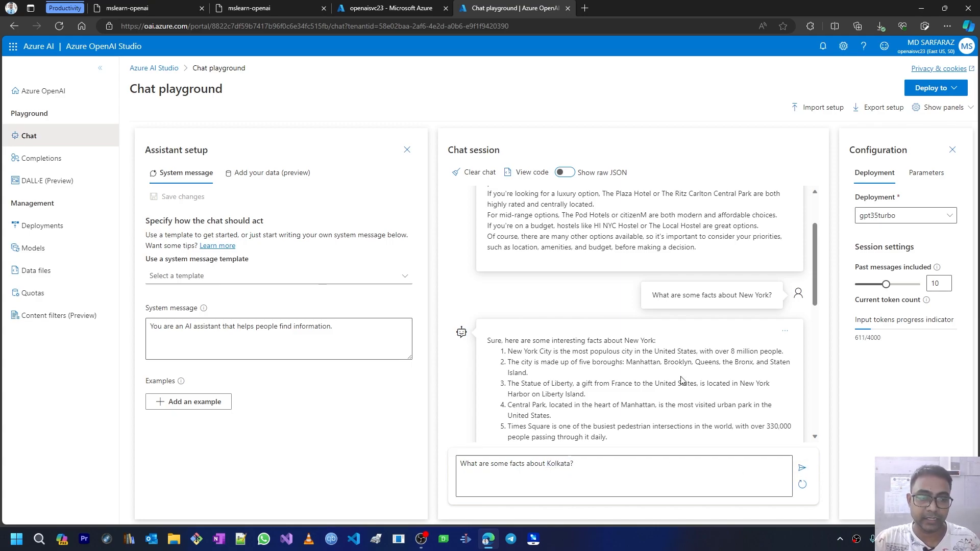
# Submit the prepared Kolkata facts question in the chat session and read the whole reply.
pyautogui.click(802, 467)
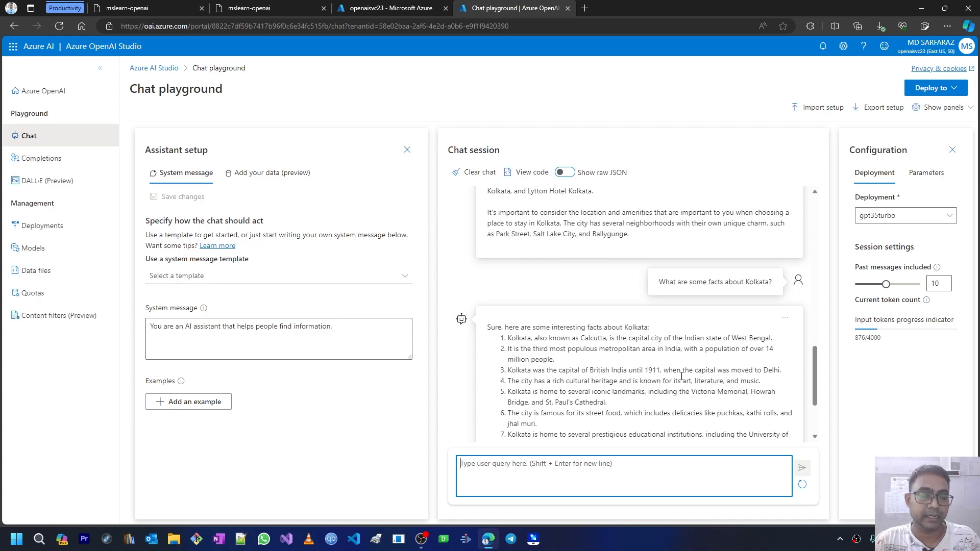
pyautogui.scroll(-2, 692, 392)
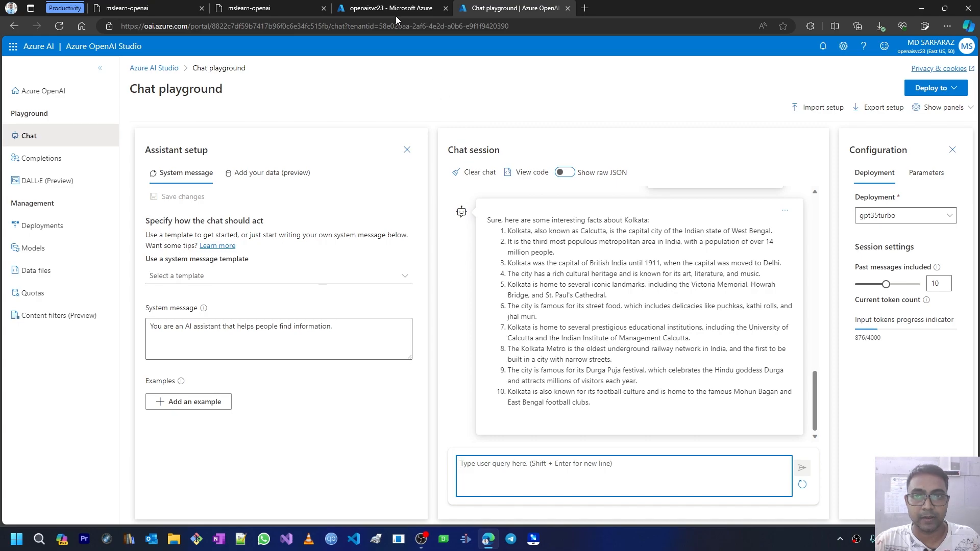
# Return to the exercise page and read the instructions for connecting your data in the chat playground.
pyautogui.click(285, 8)
pyautogui.scroll(-1, 439, 173)
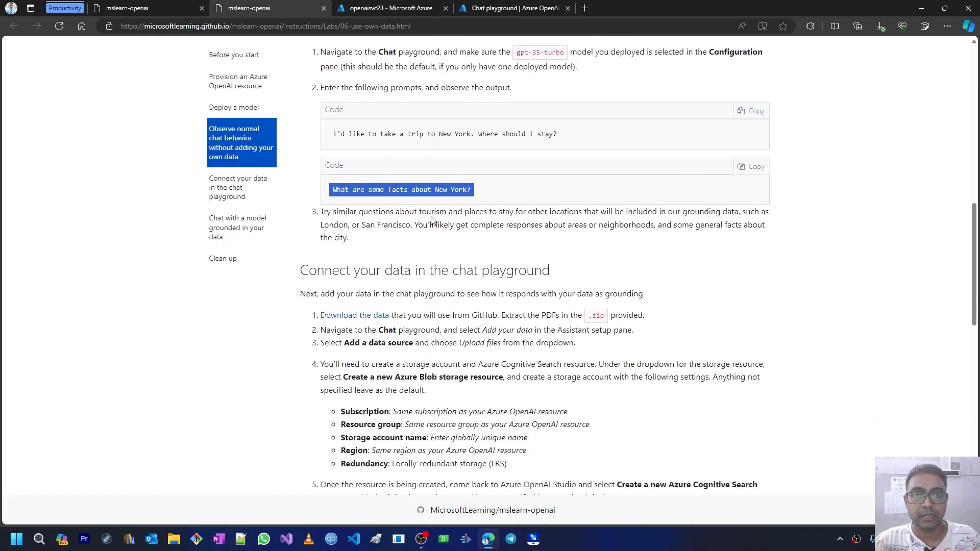
pyautogui.click(467, 247)
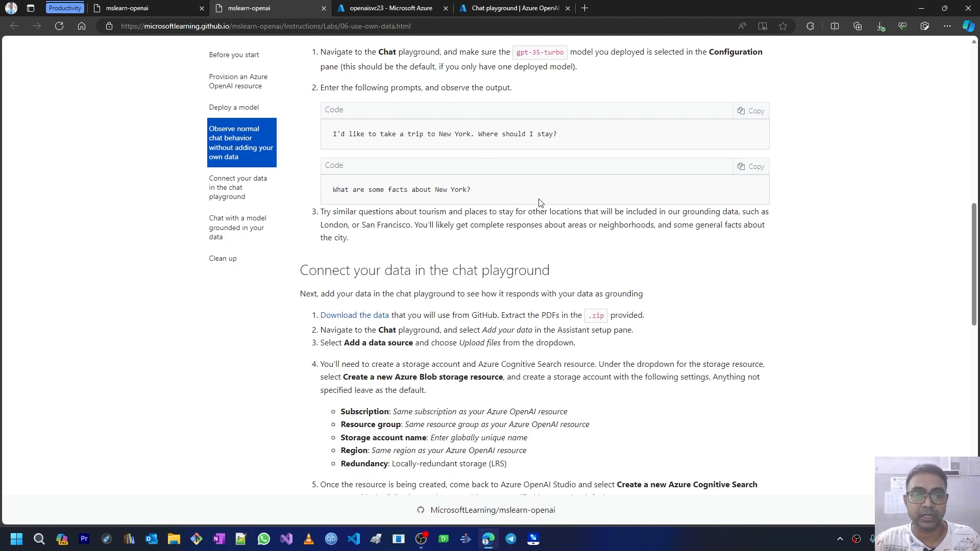
pyautogui.scroll(1, 443, 237)
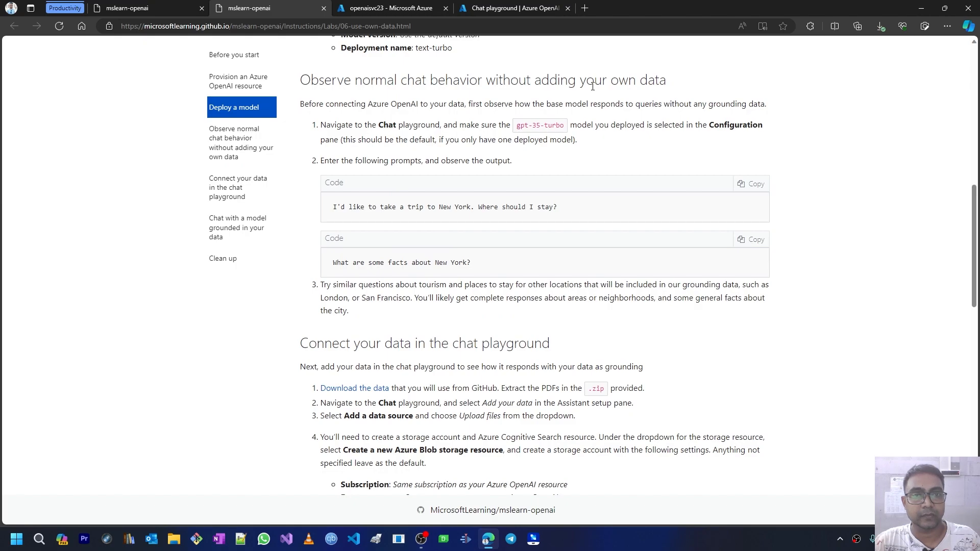
pyautogui.scroll(-2, 577, 245)
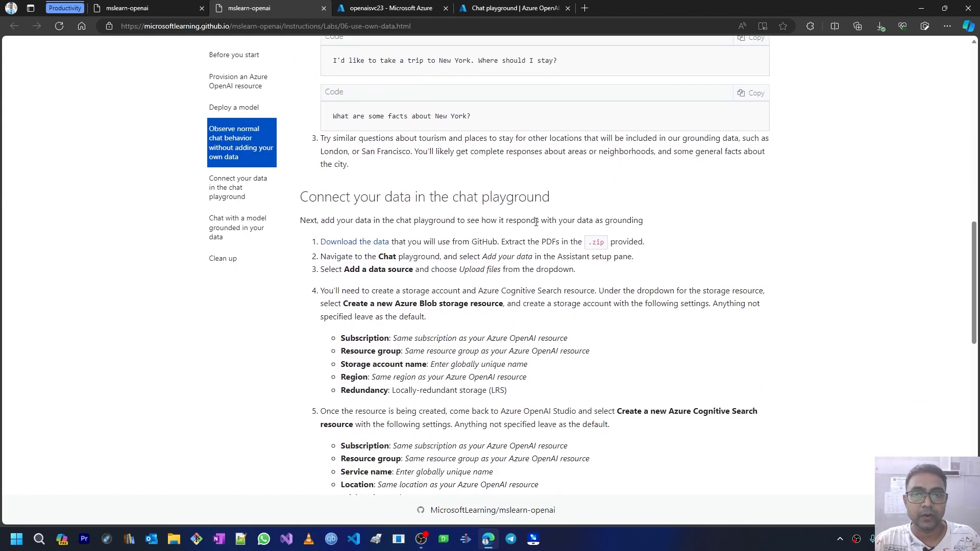
pyautogui.scroll(-1, 537, 222)
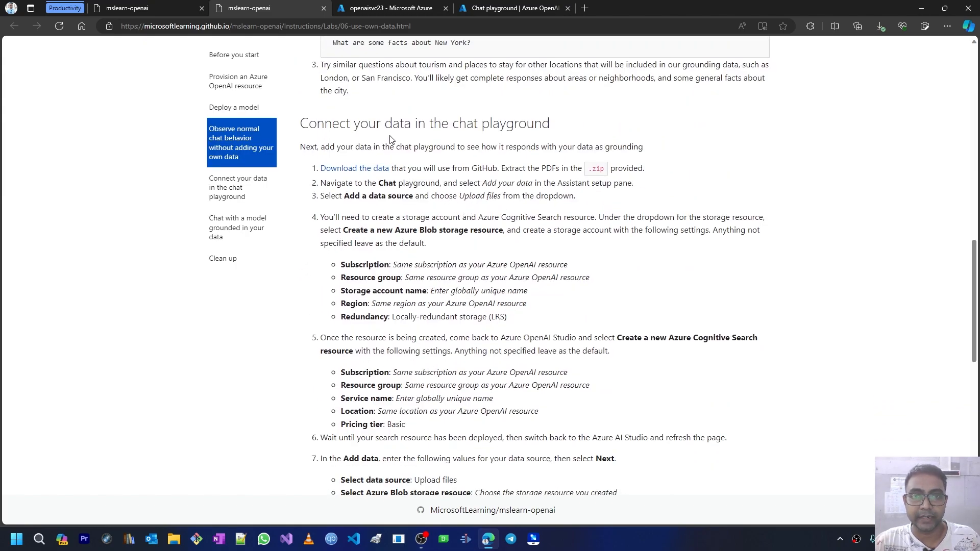
pyautogui.scroll(-1, 533, 148)
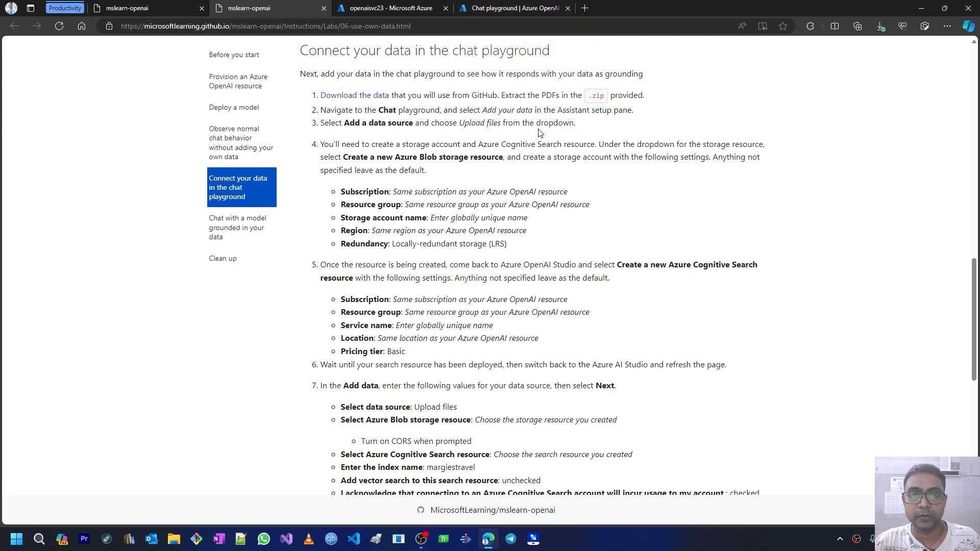
# Add a data source to the Chat playground's assistant setup, choosing Upload files as its type.
pyautogui.click(511, 8)
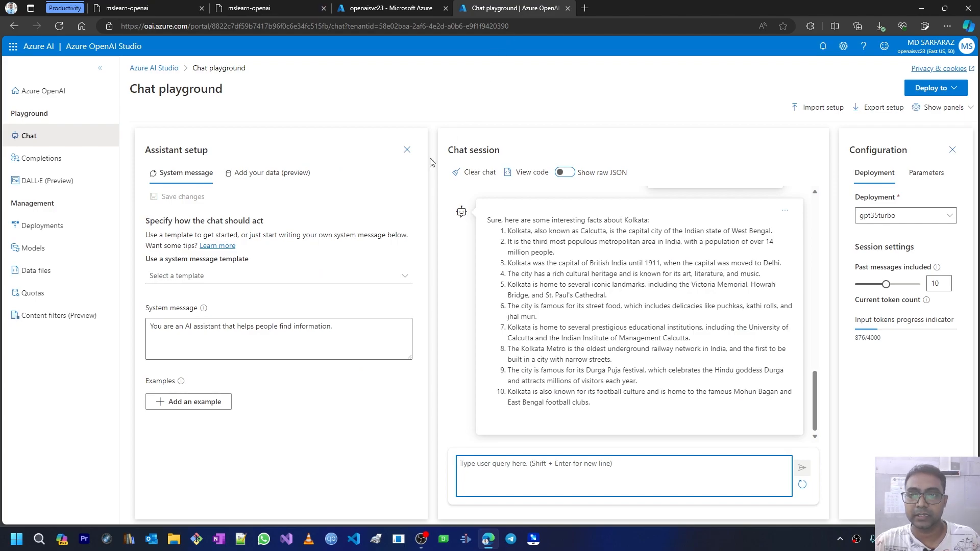
pyautogui.click(247, 178)
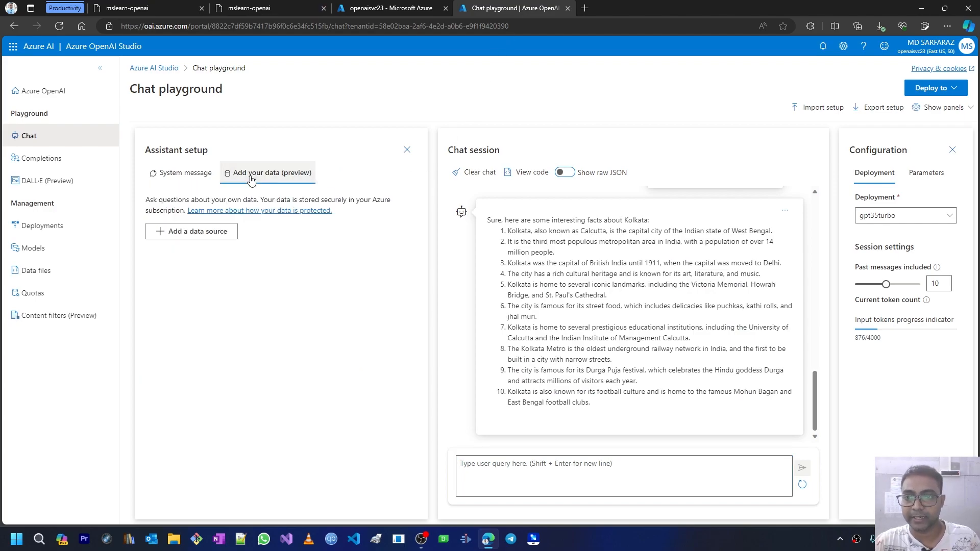
pyautogui.click(198, 236)
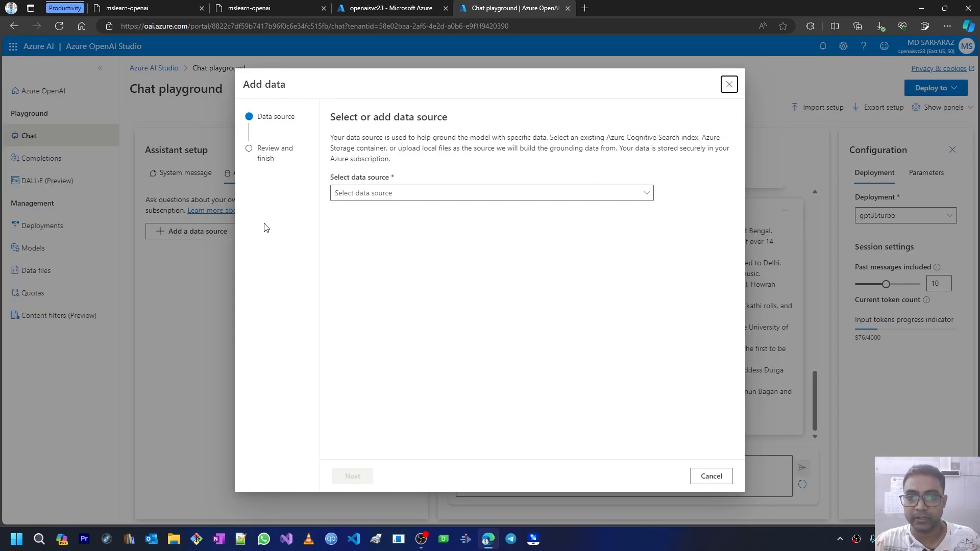
pyautogui.click(416, 198)
pyautogui.click(386, 247)
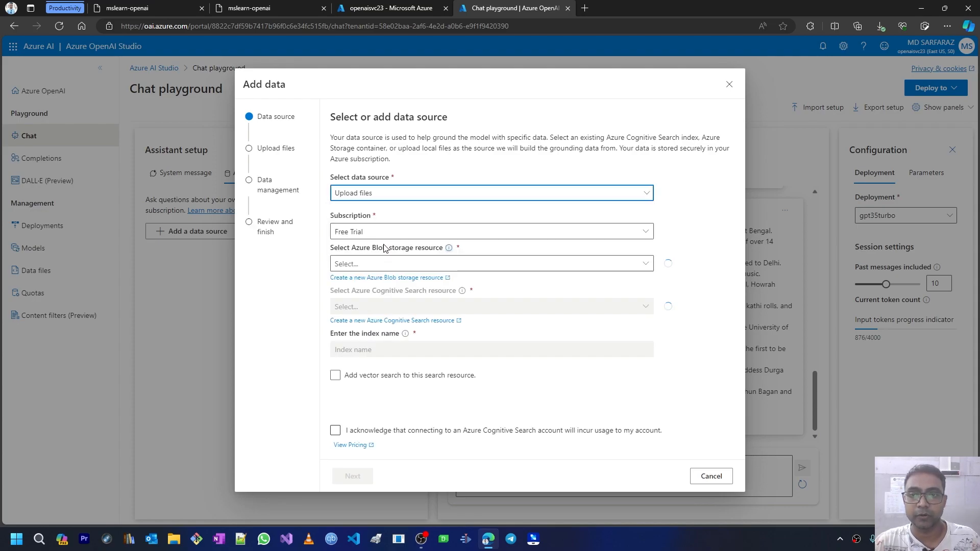
# Start creating a new Azure Blob storage resource for the data source and continue with the first signed-in Microsoft account.
pyautogui.click(393, 264)
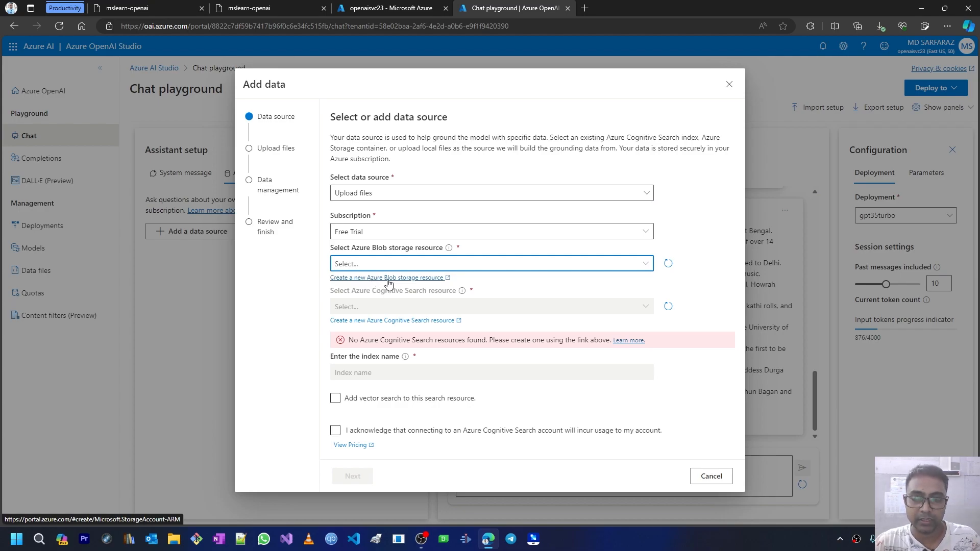
pyautogui.click(389, 279)
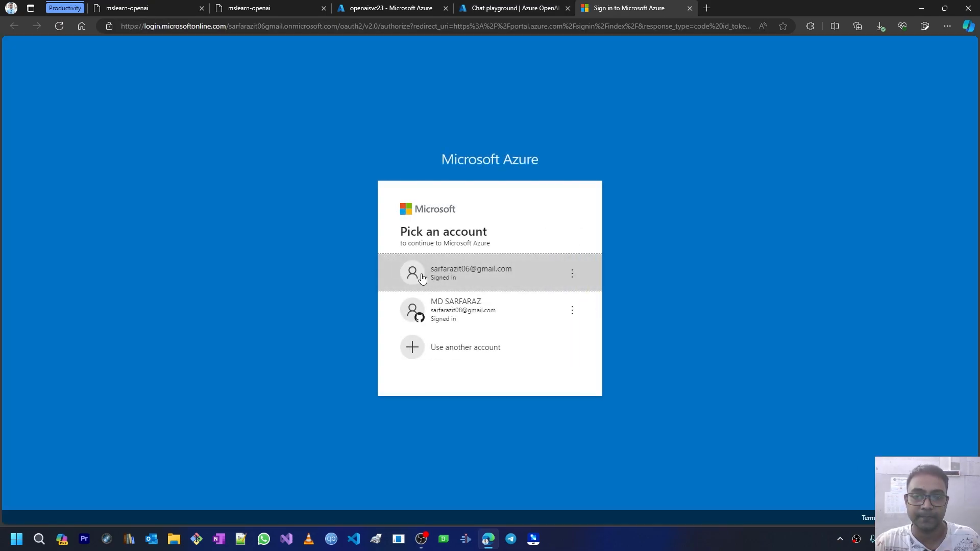
pyautogui.click(422, 278)
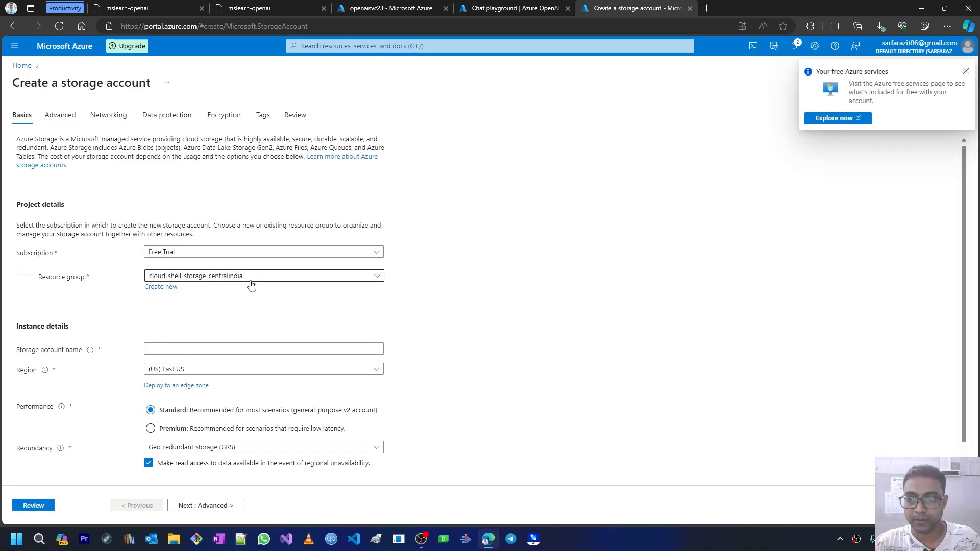
# Assign the new storage account to resource group rg-openai and name it strgpdffiles.
pyautogui.click(251, 280)
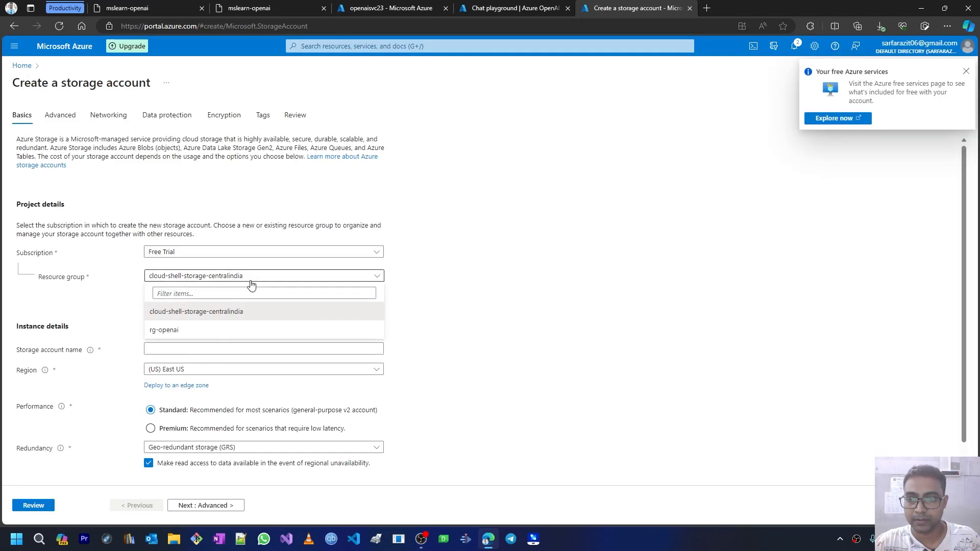
pyautogui.click(222, 331)
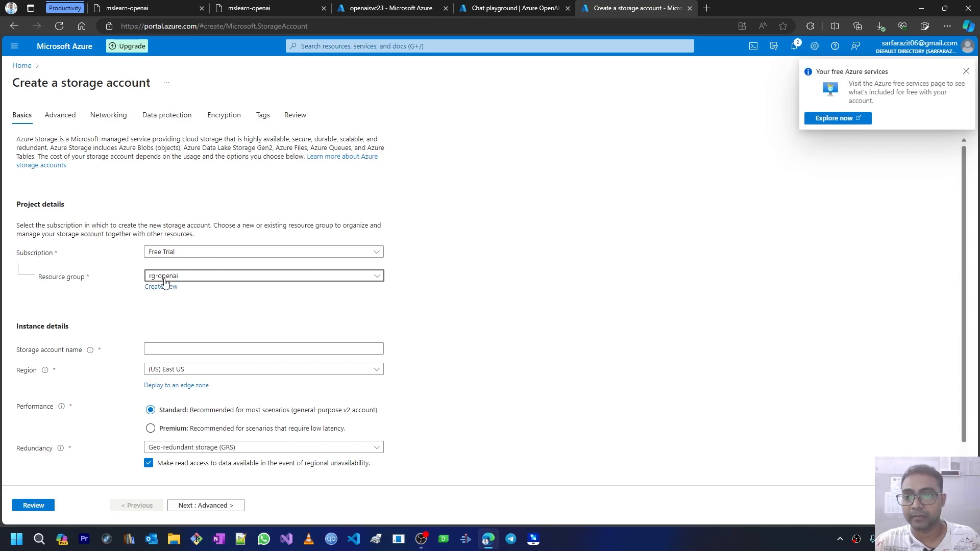
pyautogui.click(169, 351)
pyautogui.write('strg-pdffilestorage')
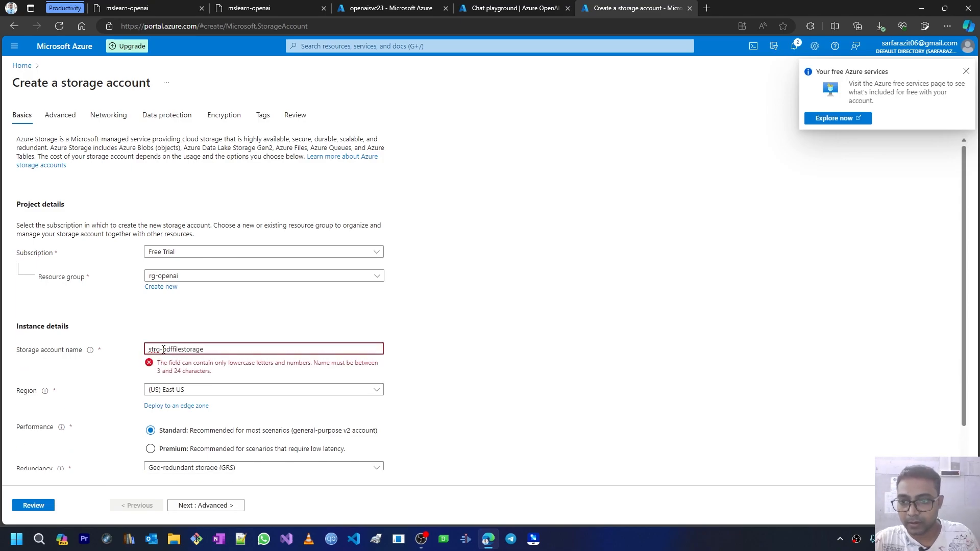
pyautogui.hotkey('ctrl', 'Left')
pyautogui.press('BackSpace')
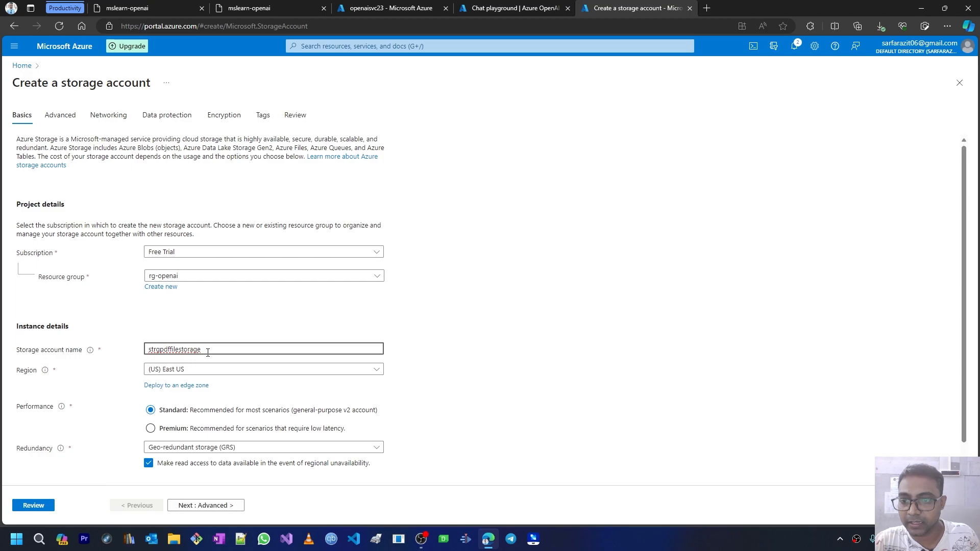
pyautogui.moveTo(182, 349); pyautogui.dragTo(247, 349)
pyautogui.press('BackSpace')
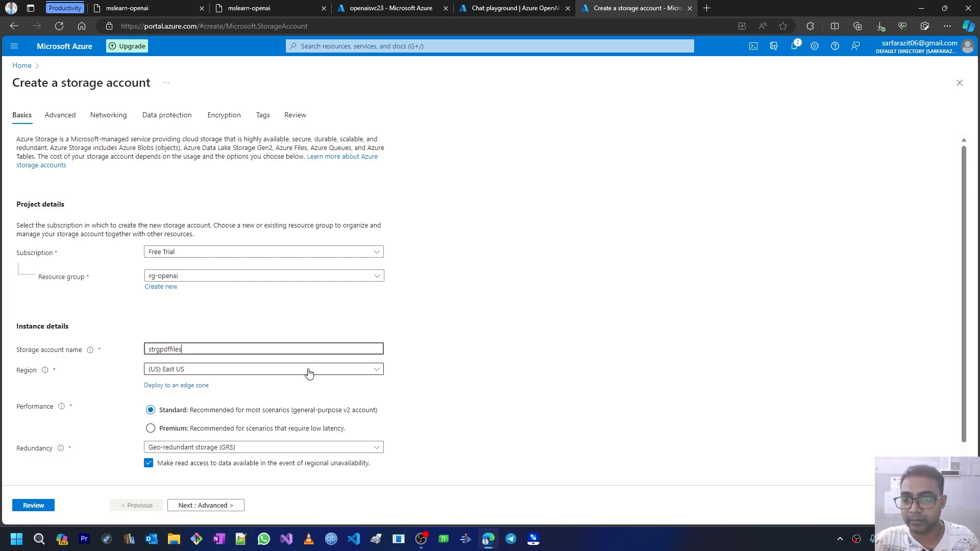
# Check the storage settings required by the exercise and set the account's redundancy to Locally-redundant storage (LRS).
pyautogui.scroll(-1, 422, 387)
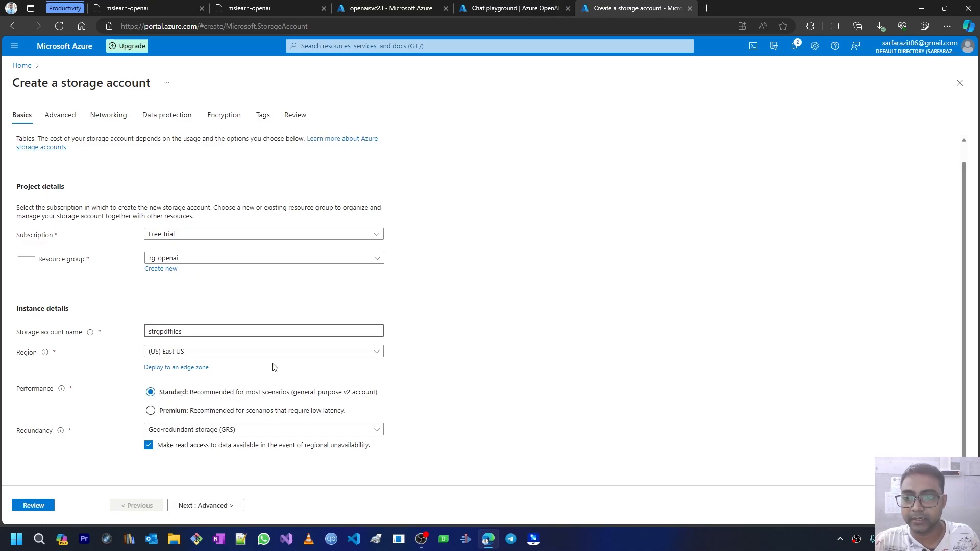
pyautogui.click(280, 7)
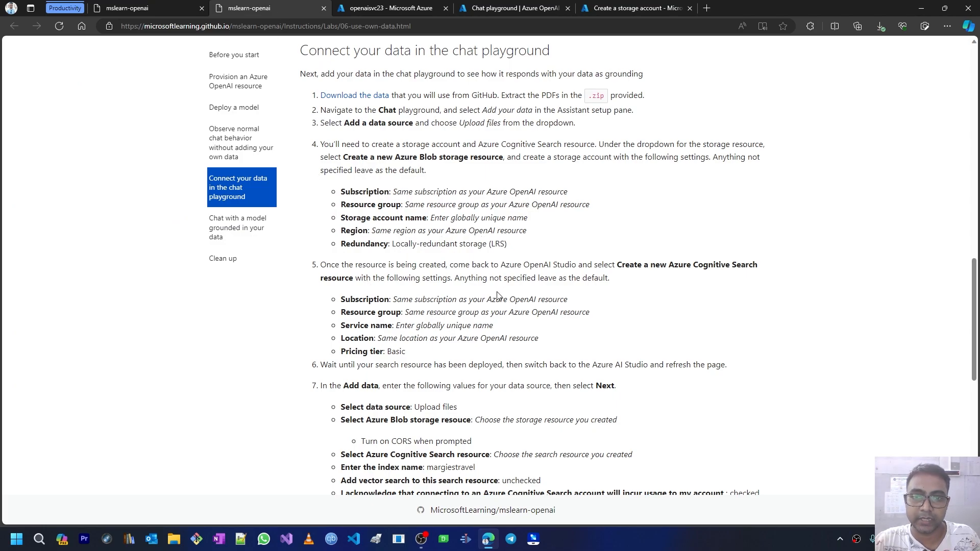
pyautogui.click(643, 8)
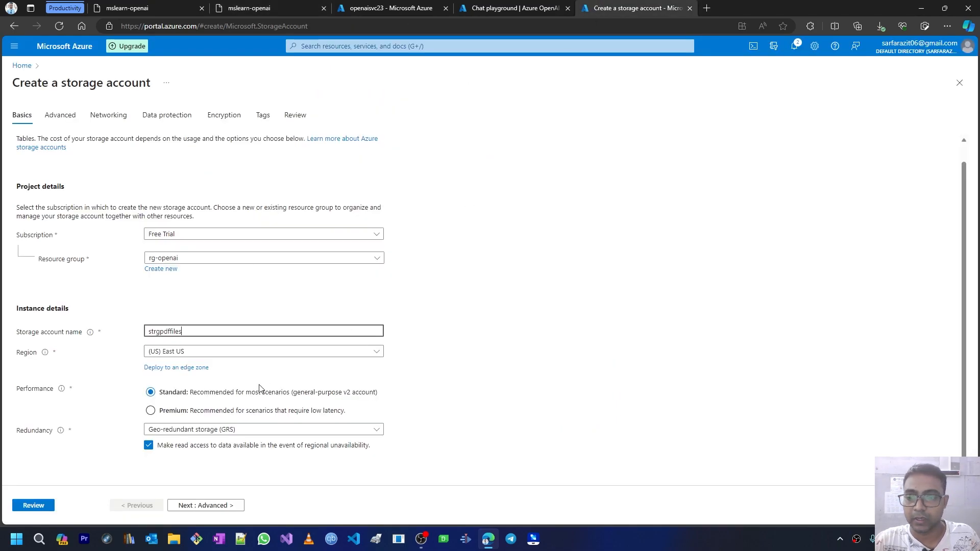
pyautogui.click(230, 429)
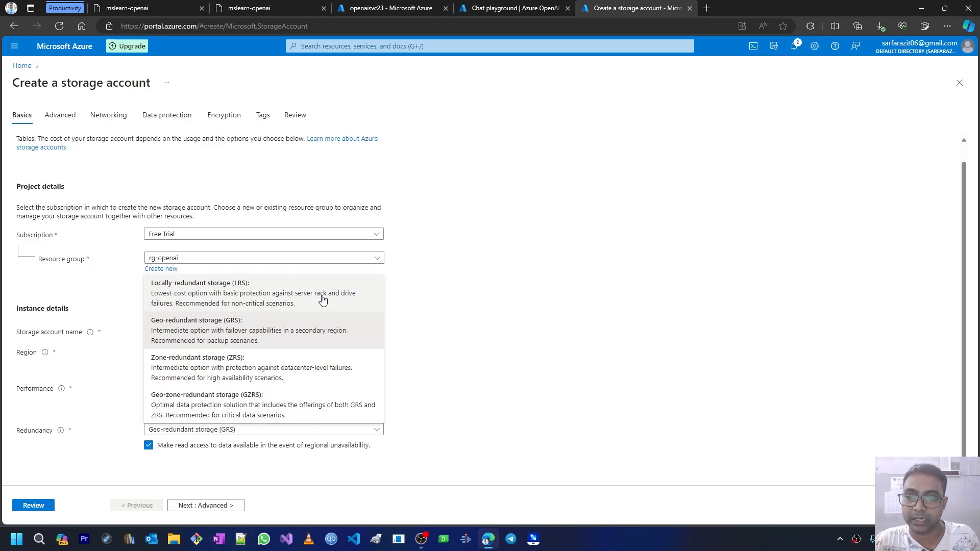
pyautogui.click(293, 301)
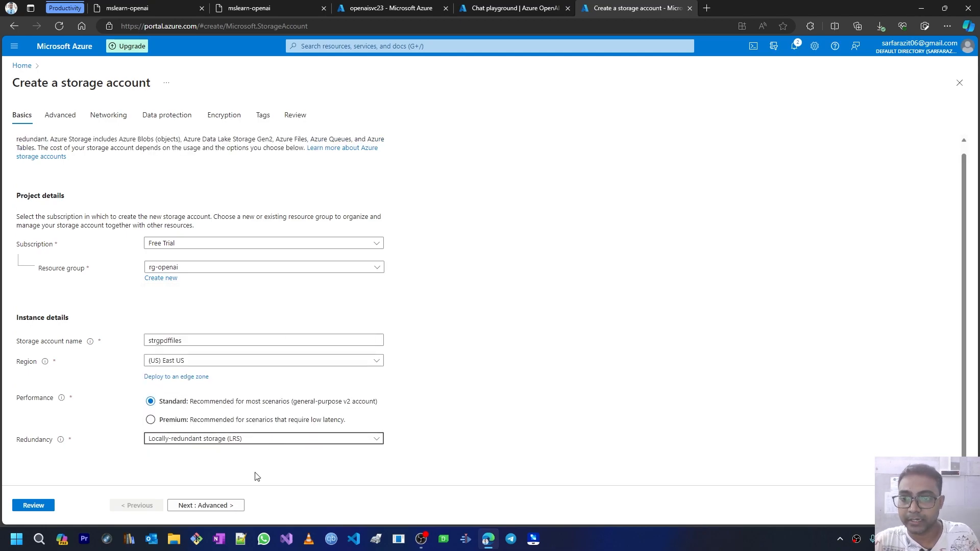
pyautogui.click(251, 443)
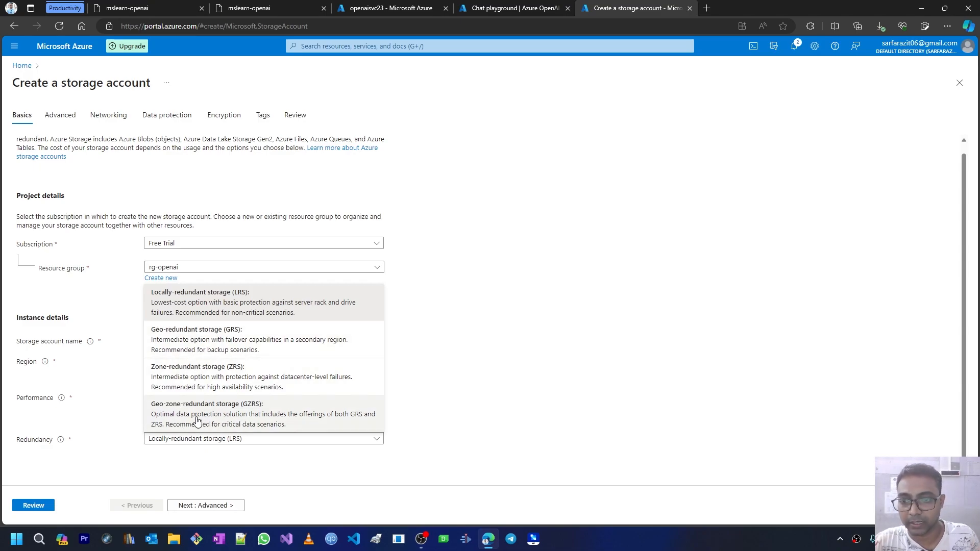
pyautogui.click(208, 473)
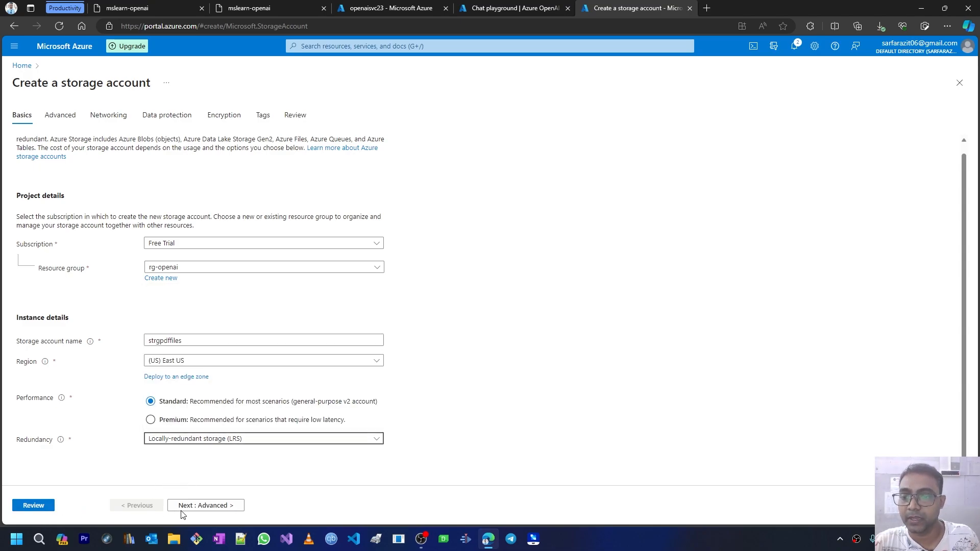
# Accept the default advanced, networking, data protection, encryption and tag settings, review the summary, and create the storage account.
pyautogui.click(203, 506)
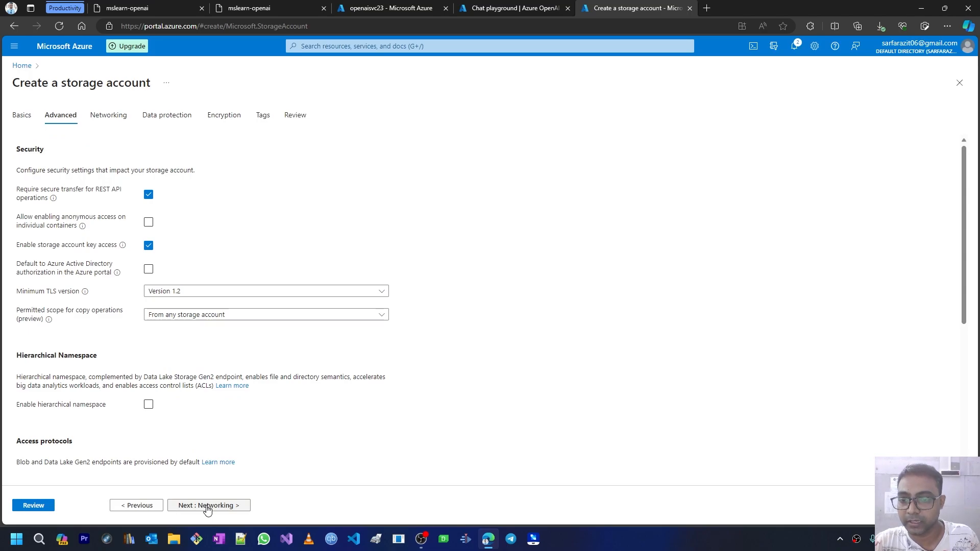
pyautogui.click(205, 507)
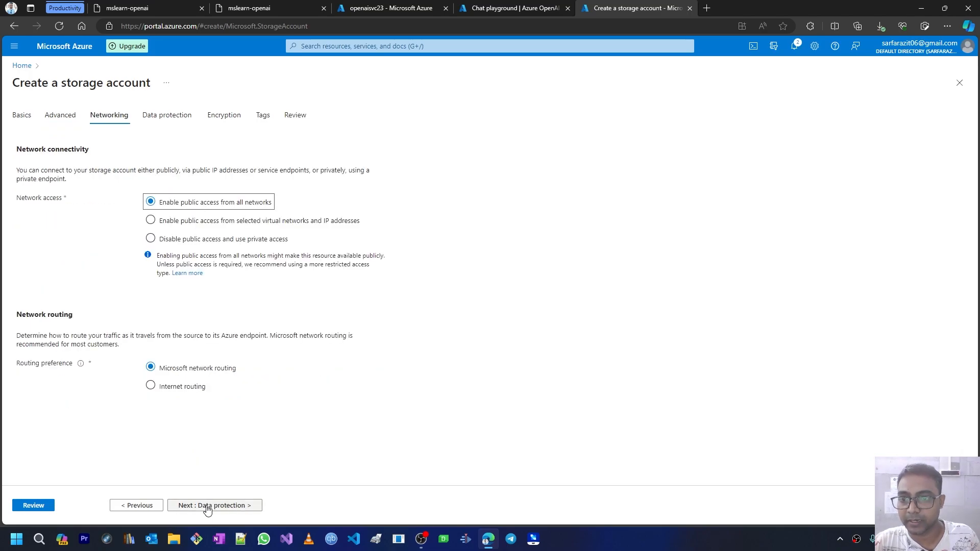
pyautogui.click(207, 507)
pyautogui.click(207, 506)
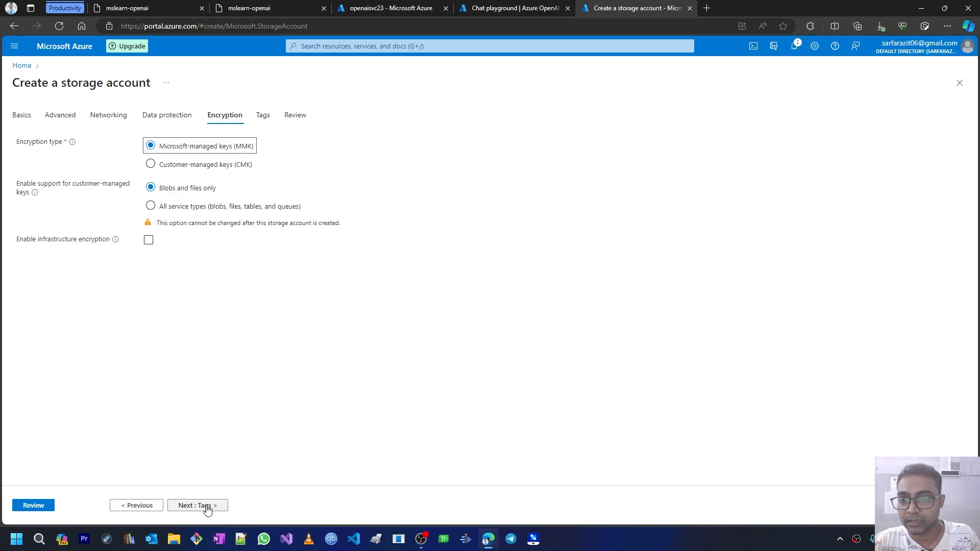
pyautogui.click(207, 506)
pyautogui.click(204, 506)
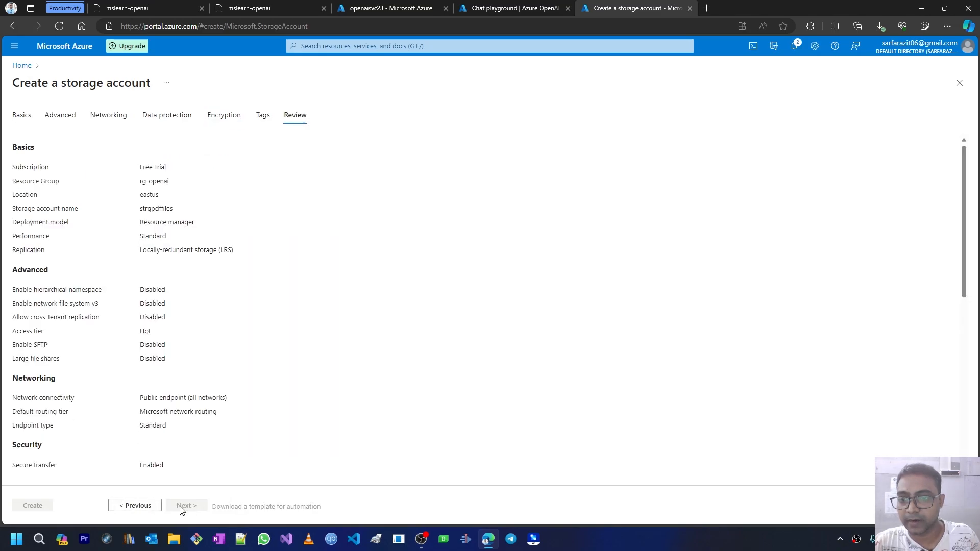
pyautogui.scroll(-7, 233, 439)
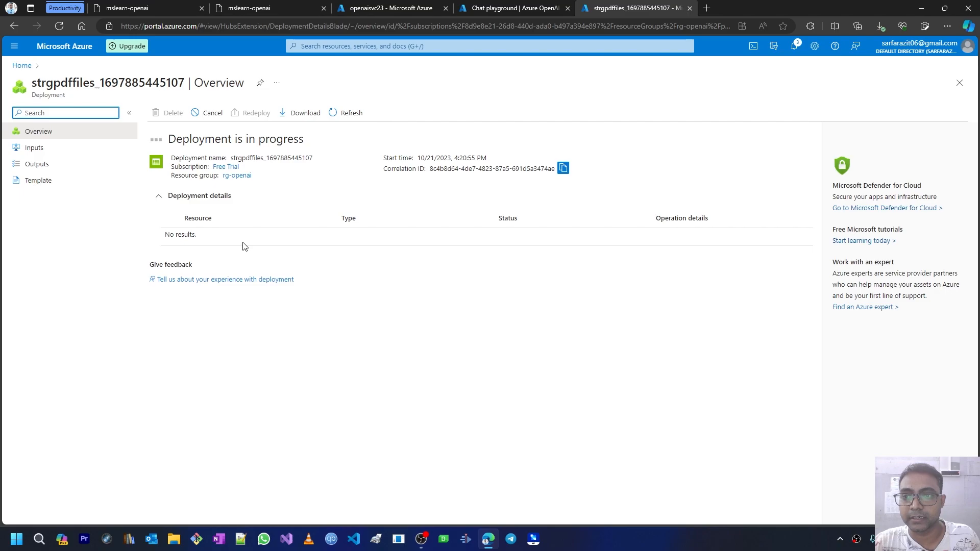
# Check the exercise's search resource settings, start creating a new Azure Cognitive Search resource, and continue with the first signed-in Microsoft account.
pyautogui.click(268, 9)
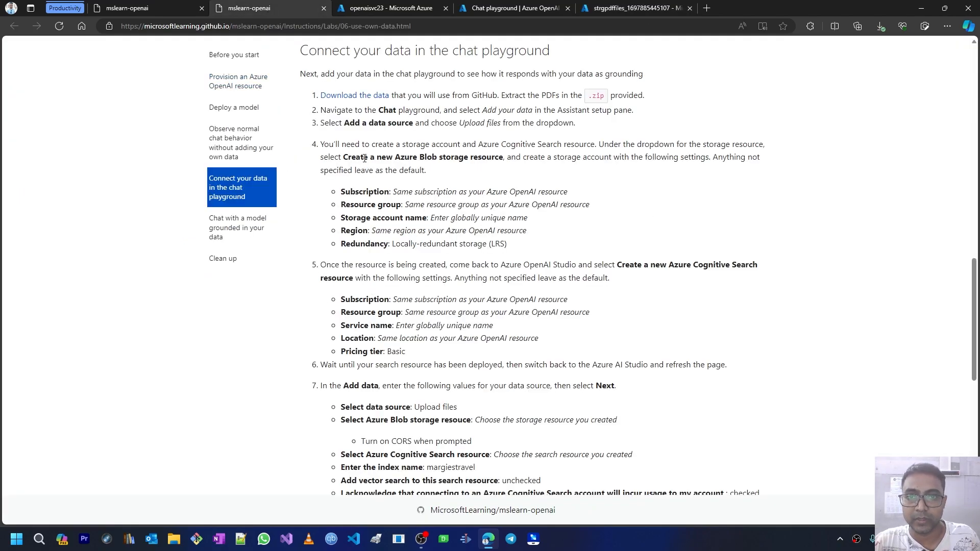
pyautogui.scroll(-1, 377, 263)
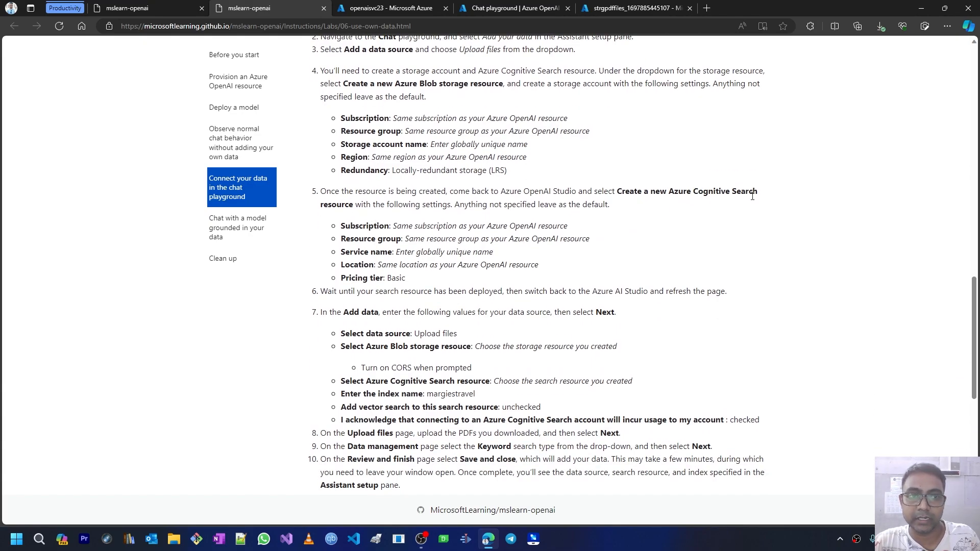
pyautogui.click(508, 5)
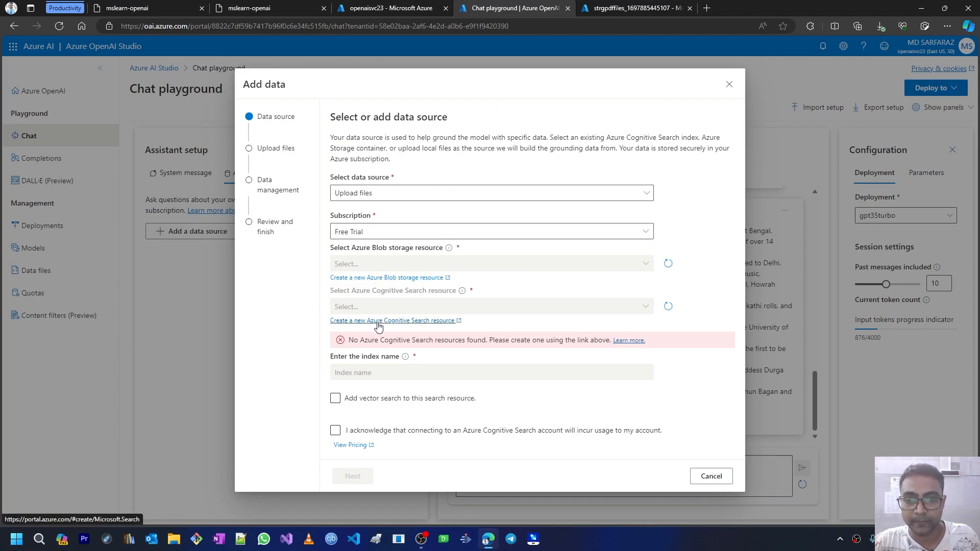
pyautogui.click(423, 322)
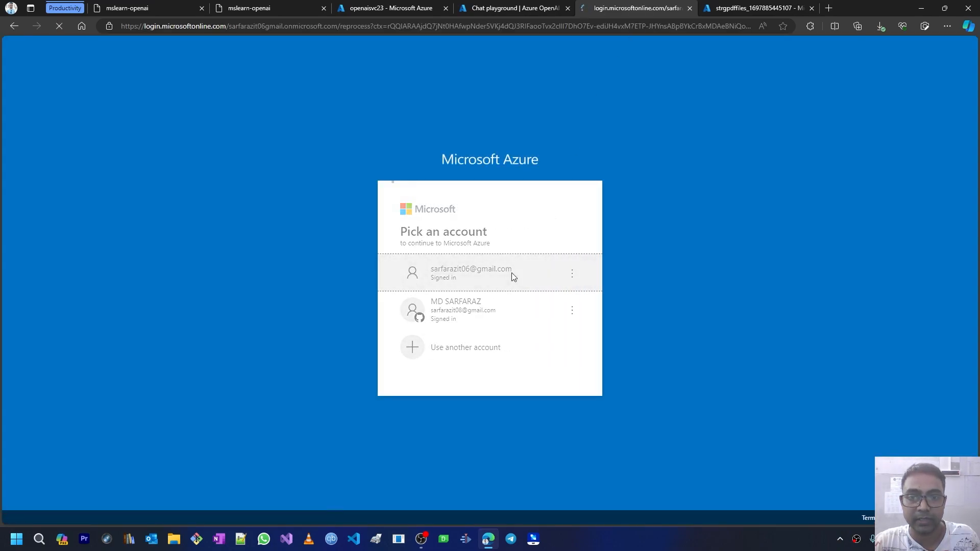
pyautogui.click(512, 276)
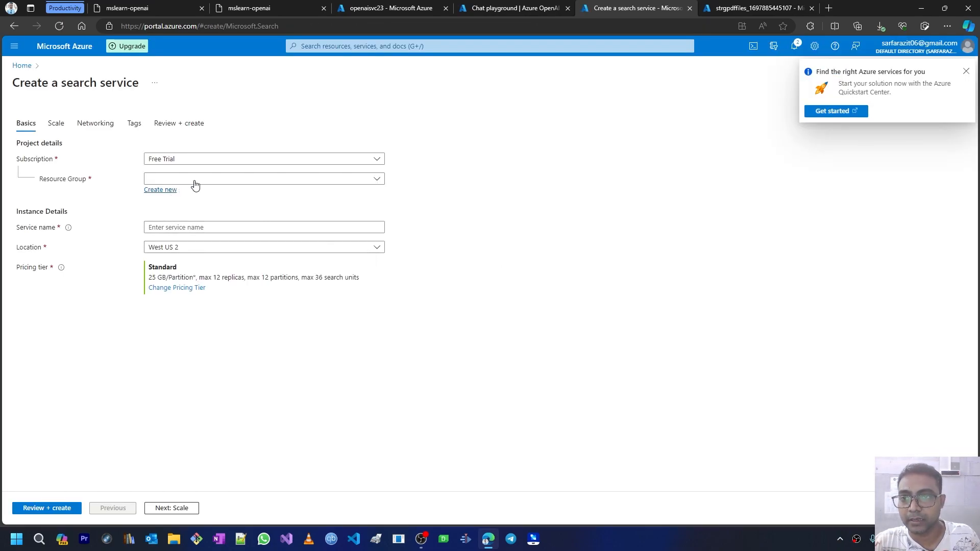
# Assign the search service to resource group rg-openai and name it searchsvcopenai.
pyautogui.click(286, 179)
pyautogui.click(193, 228)
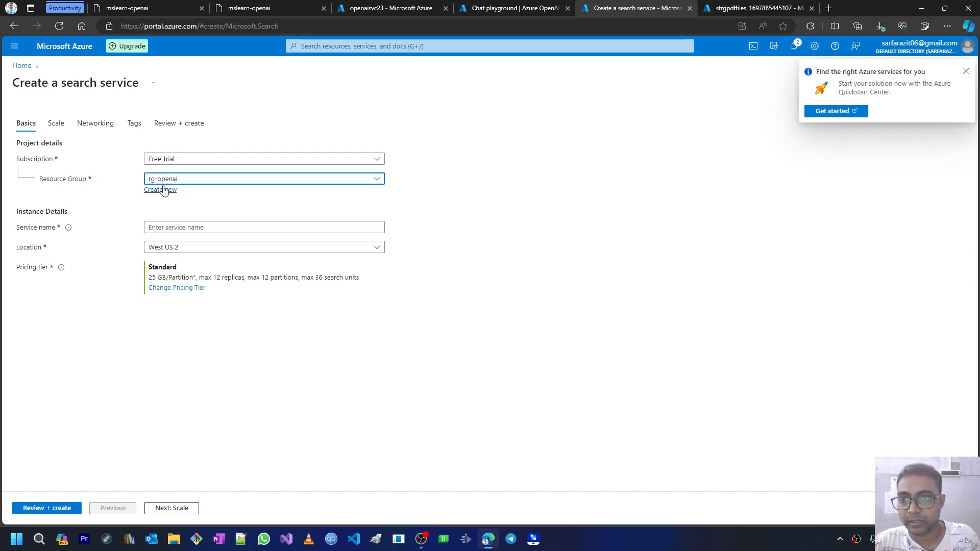
pyautogui.click(177, 230)
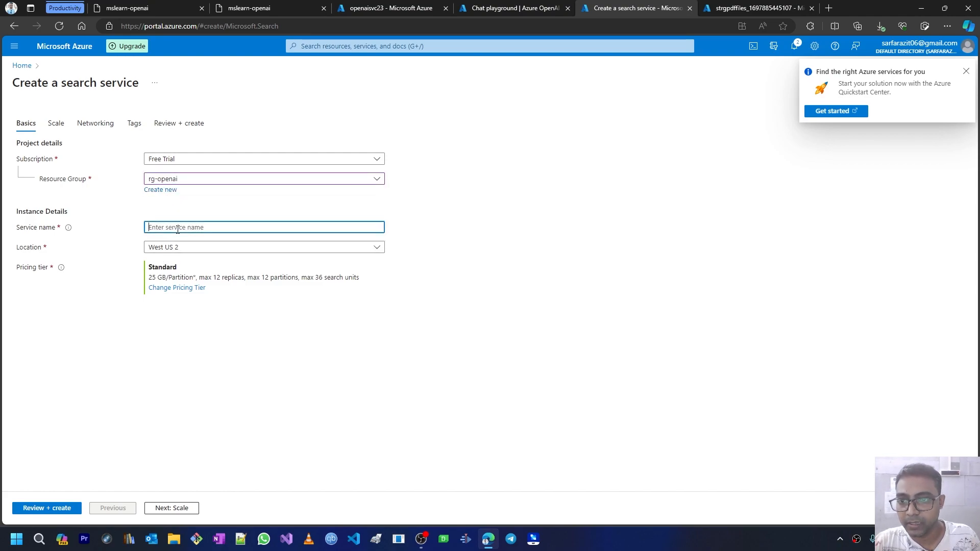
pyautogui.write('searchsvc')
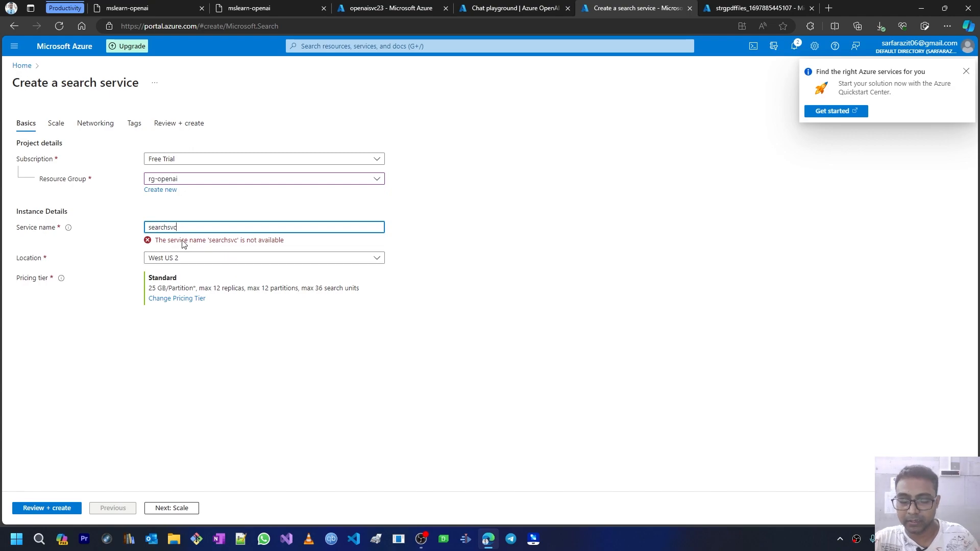
pyautogui.write('-')
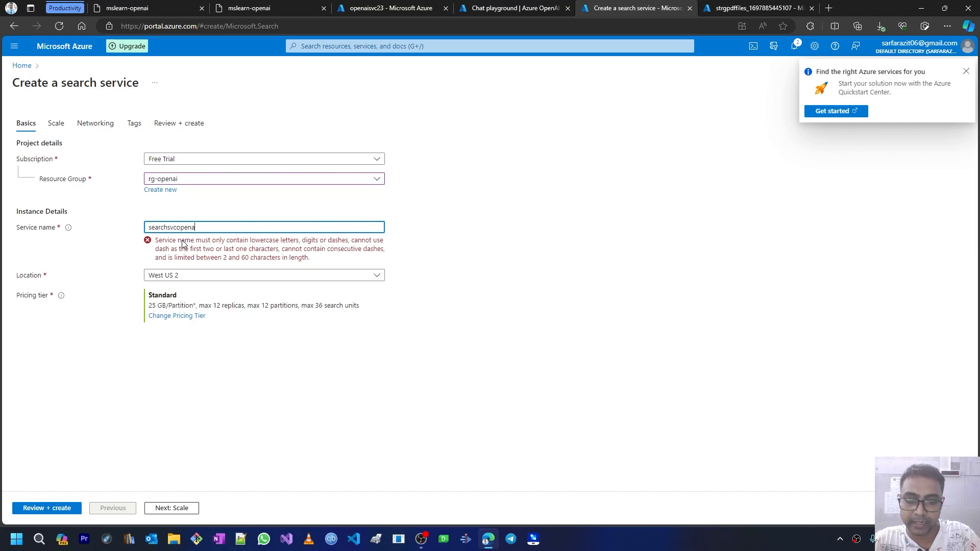
pyautogui.write('openai')
# Set the search service's location to East US.
pyautogui.click(196, 248)
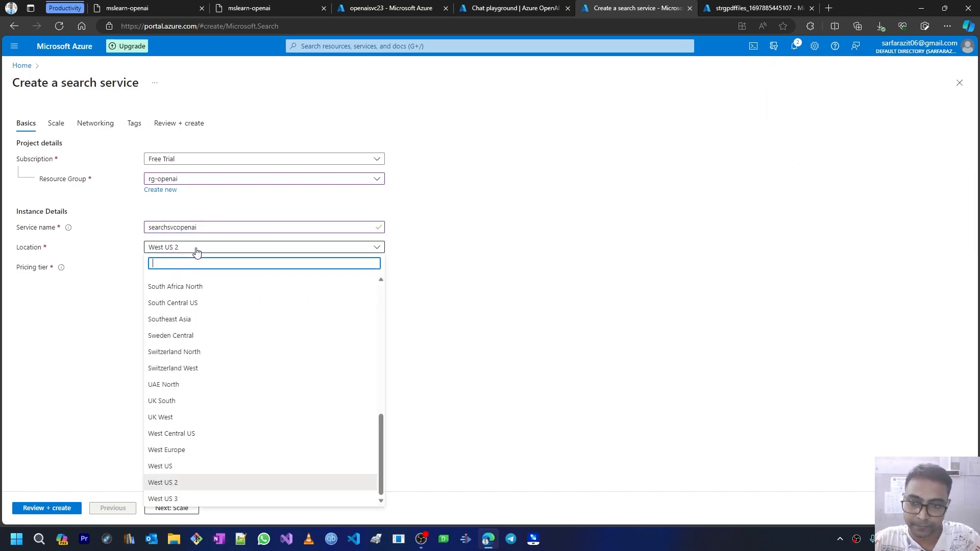
pyautogui.write('east')
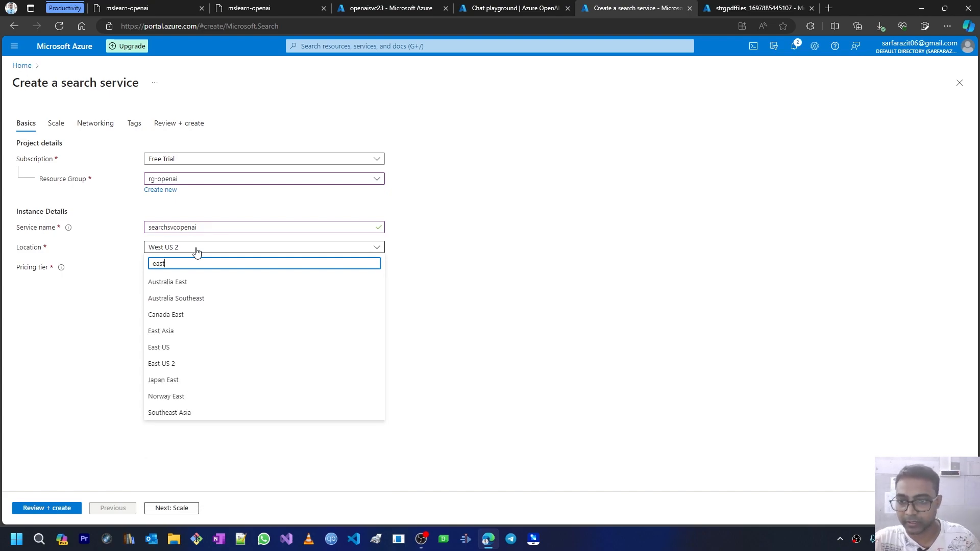
pyautogui.click(163, 347)
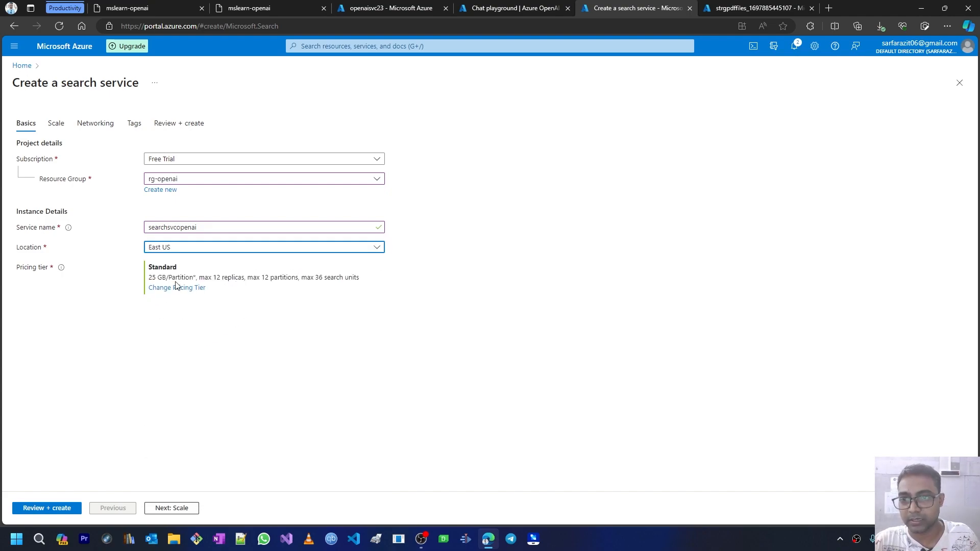
# Examine the strgpdffiles storage account's deployment details and location, and return to the search service form.
pyautogui.click(770, 7)
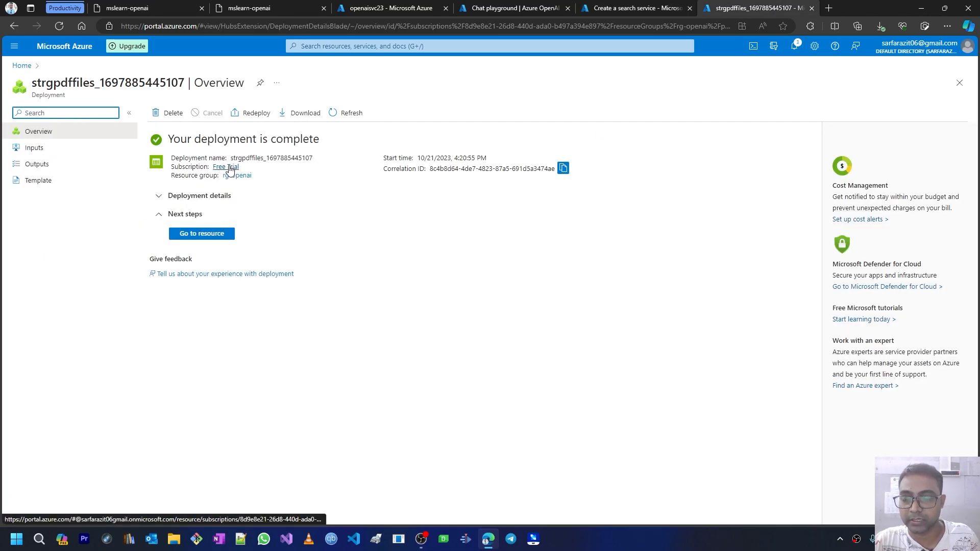
pyautogui.click(164, 197)
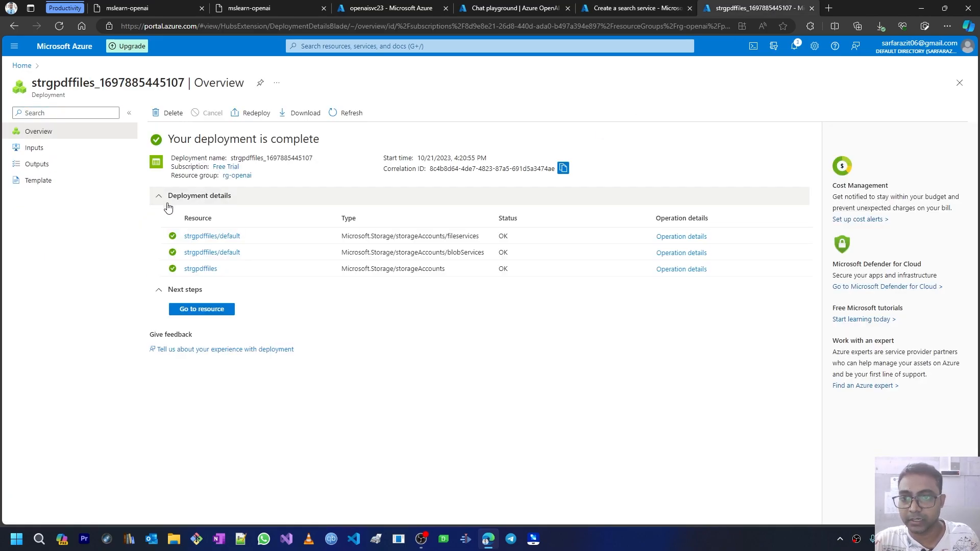
pyautogui.click(209, 269)
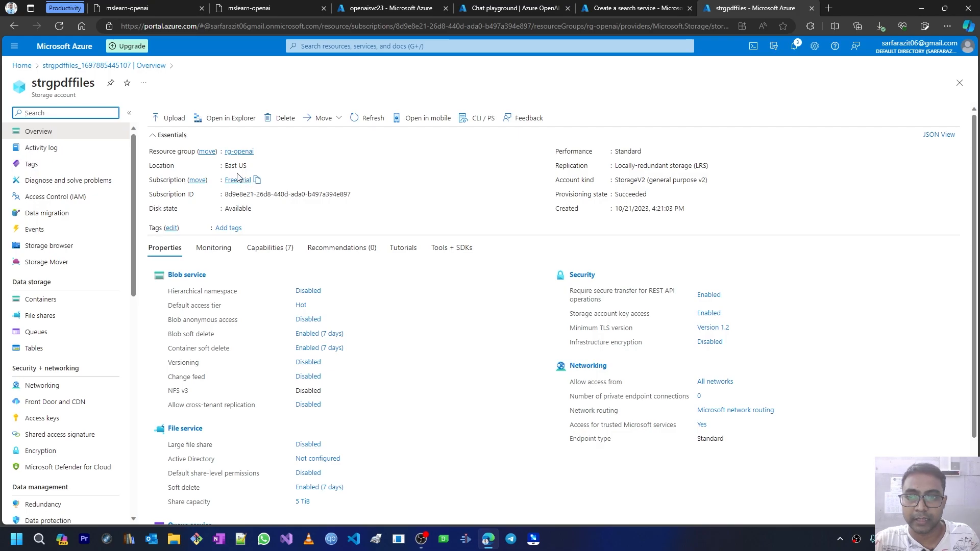
pyautogui.click(633, 7)
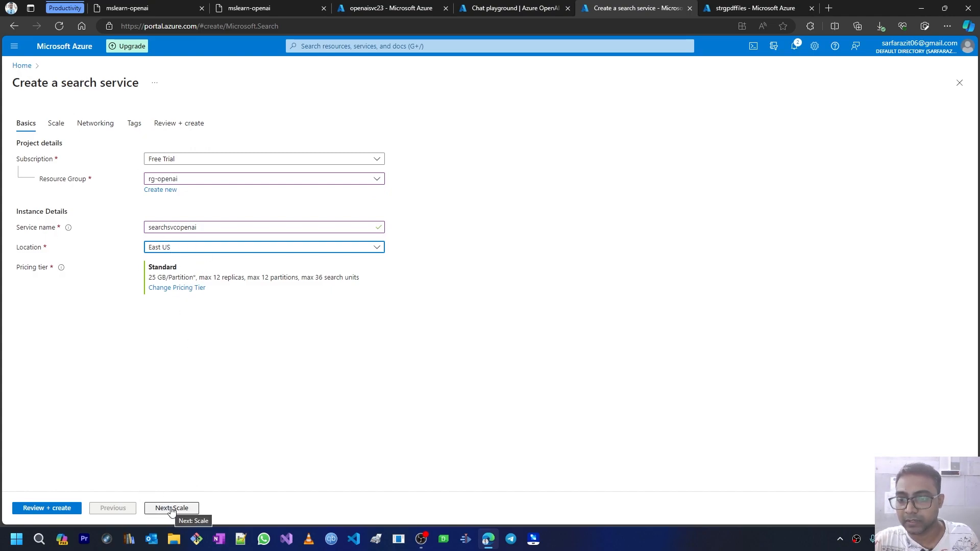
# Review the search service's summary against the exercise instructions and create it with the Standard pricing tier.
pyautogui.click(65, 509)
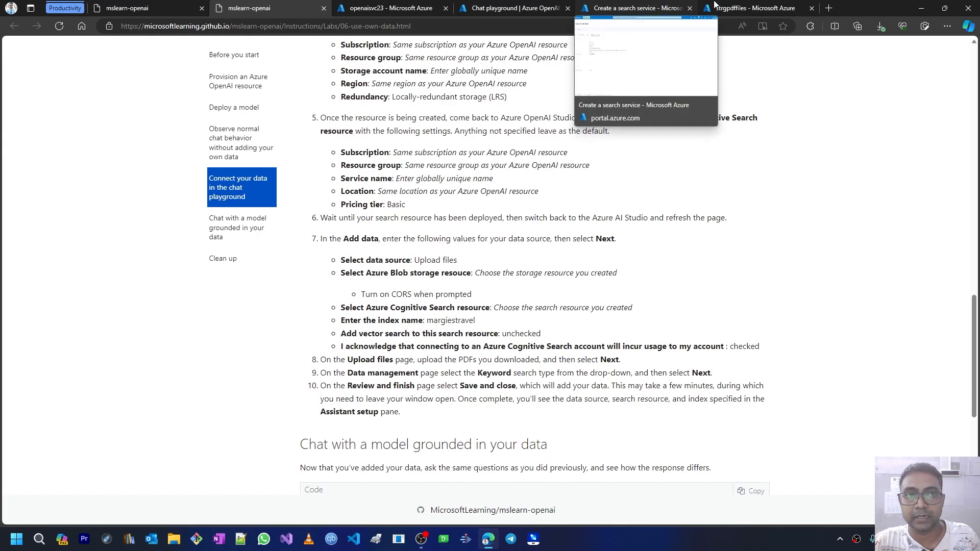
pyautogui.click(638, 8)
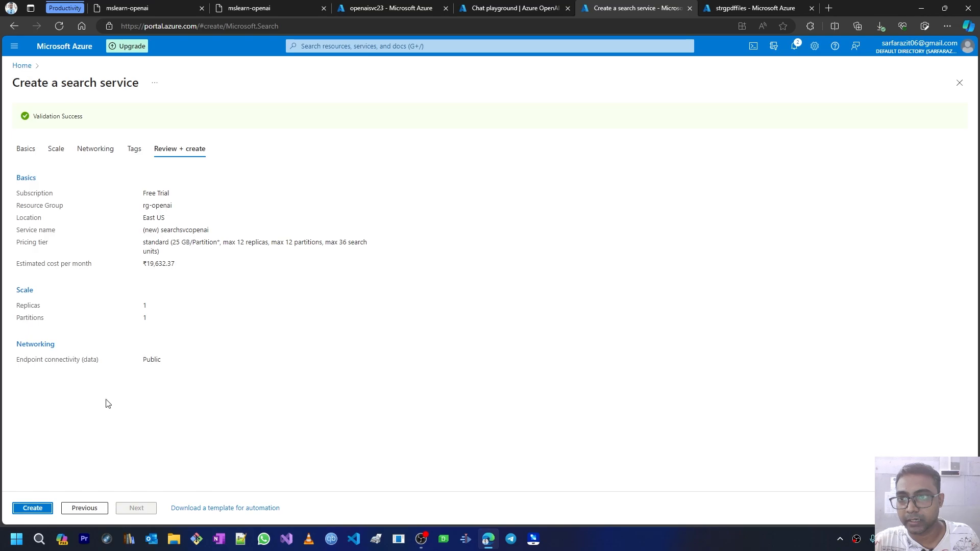
pyautogui.click(33, 509)
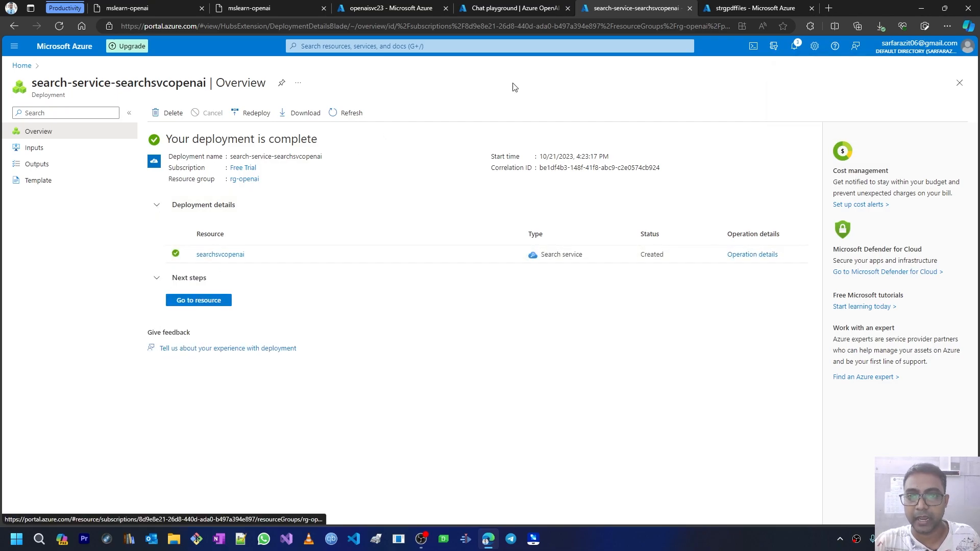
# Close the finished deployment and storage account pages, refresh both resource lists for the data source, and select strgpdffiles as the Azure Blob storage resource.
pyautogui.click(690, 9)
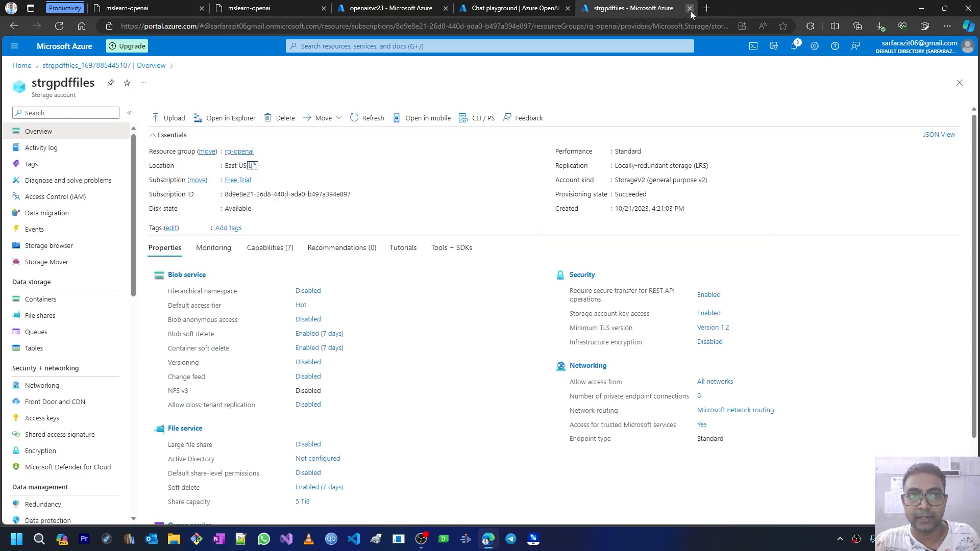
pyautogui.click(690, 8)
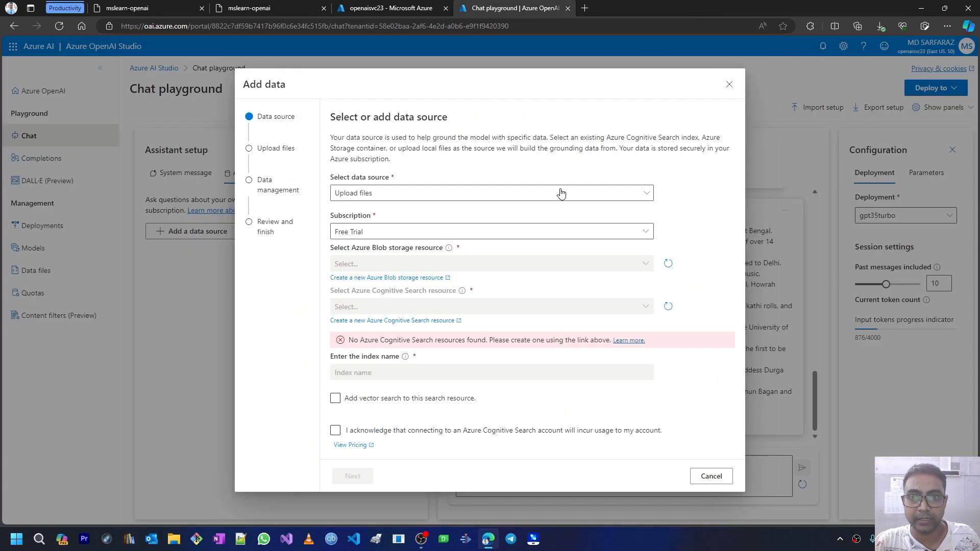
pyautogui.click(668, 263)
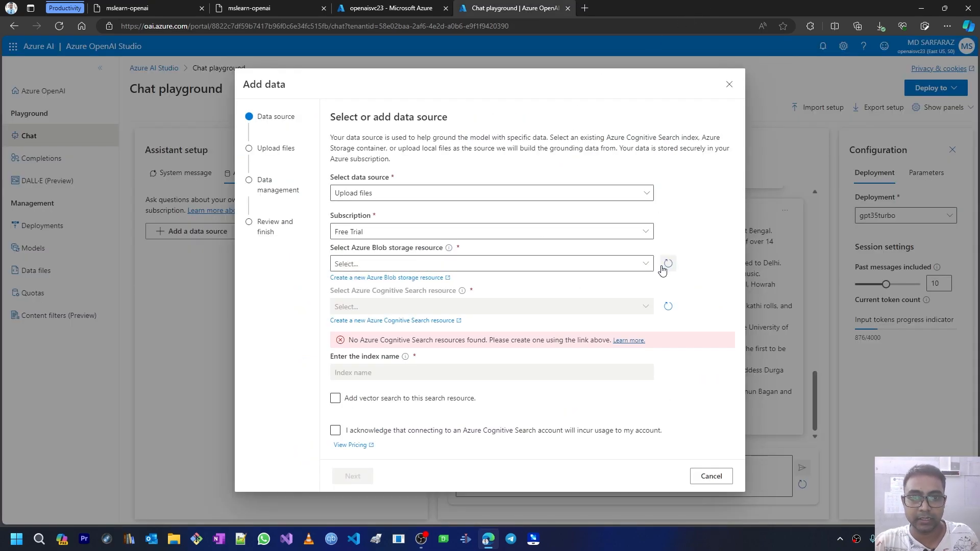
pyautogui.click(667, 306)
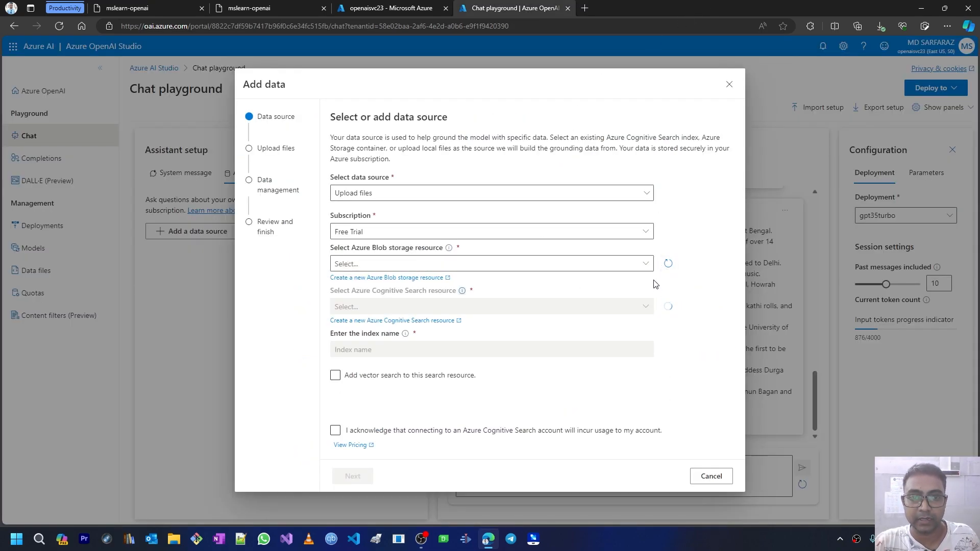
pyautogui.click(646, 263)
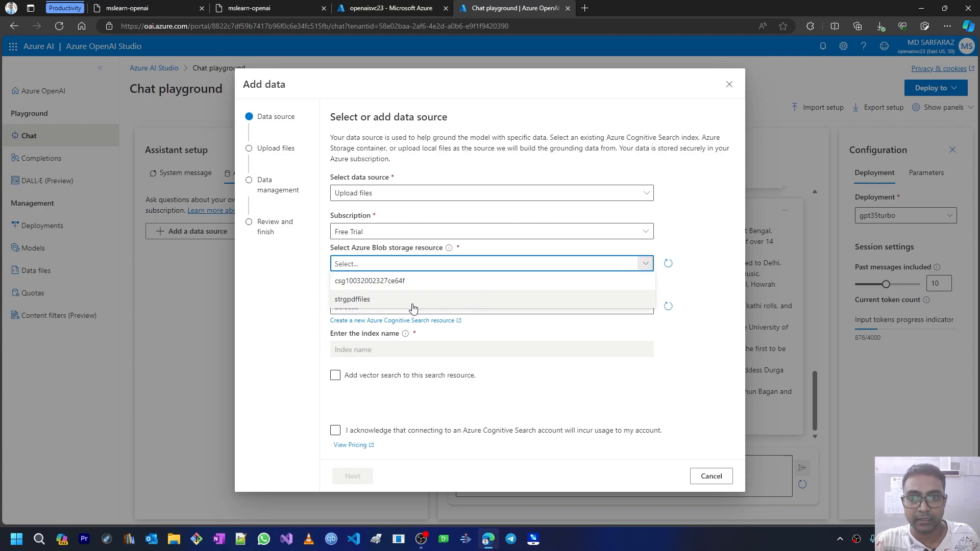
pyautogui.click(363, 301)
# Select searchsvcopenai as the Azure Cognitive Search resource and turn on CORS for the strgpdffiles storage resource.
pyautogui.click(645, 307)
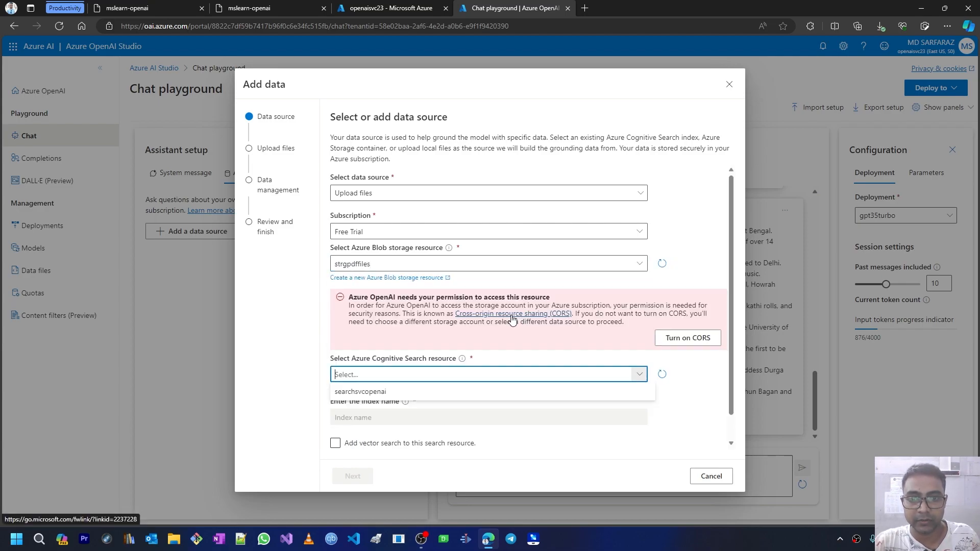
pyautogui.click(638, 375)
pyautogui.click(638, 376)
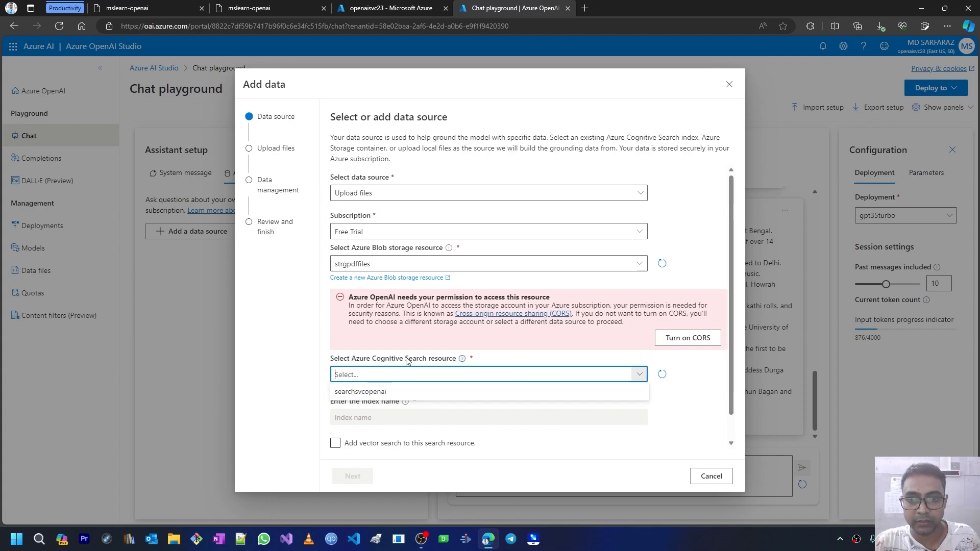
pyautogui.click(385, 392)
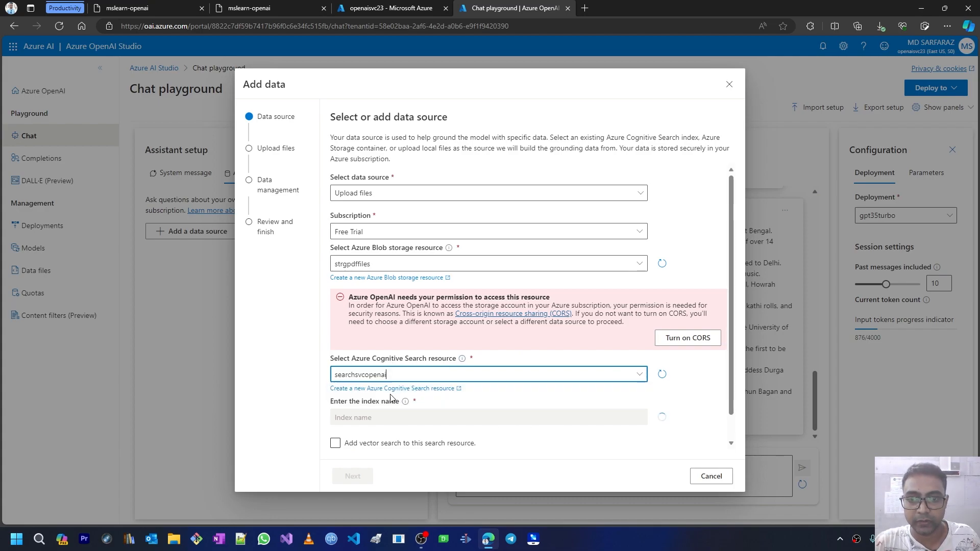
pyautogui.click(689, 339)
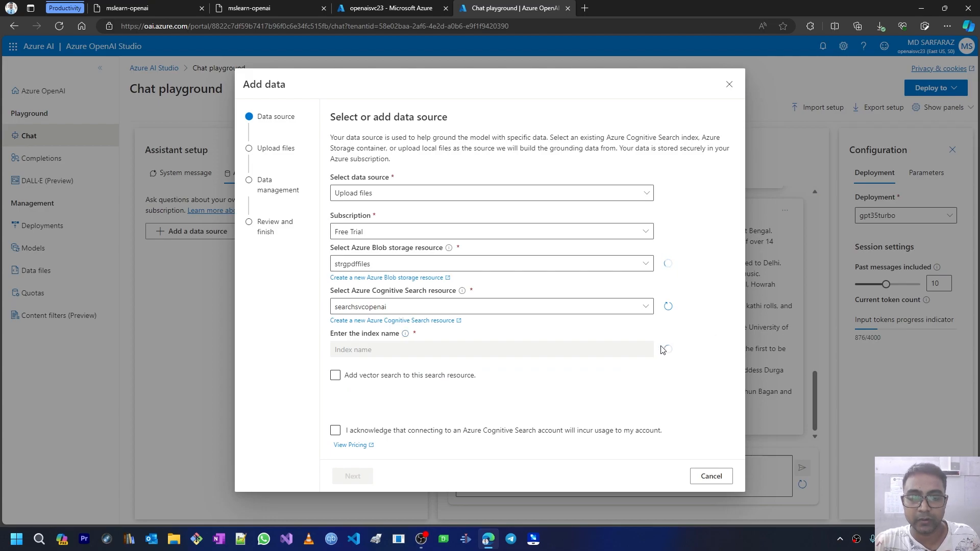
pyautogui.click(280, 10)
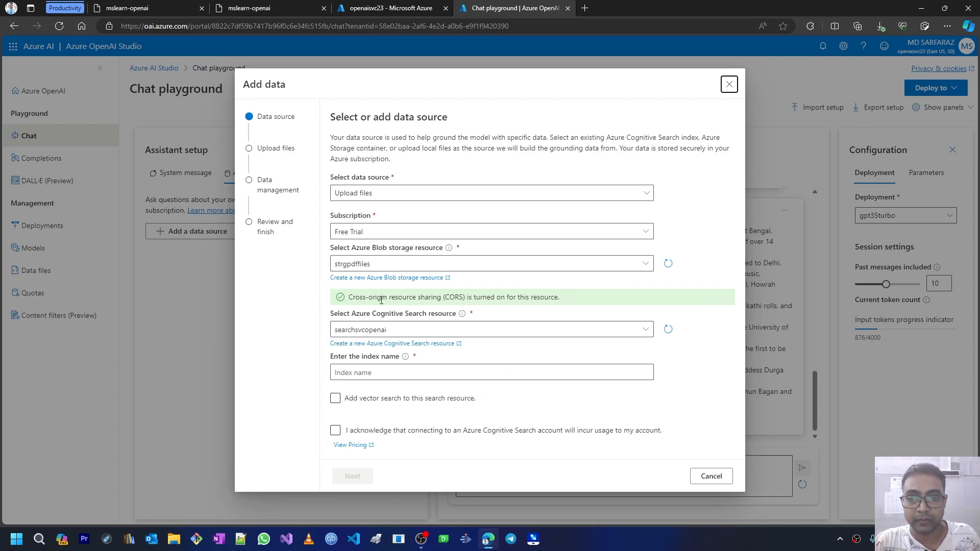
# Search the web for the cross-origin resource sharing (CORS) message, read its definition, and close the search results.
pyautogui.moveTo(349, 297); pyautogui.dragTo(560, 297)
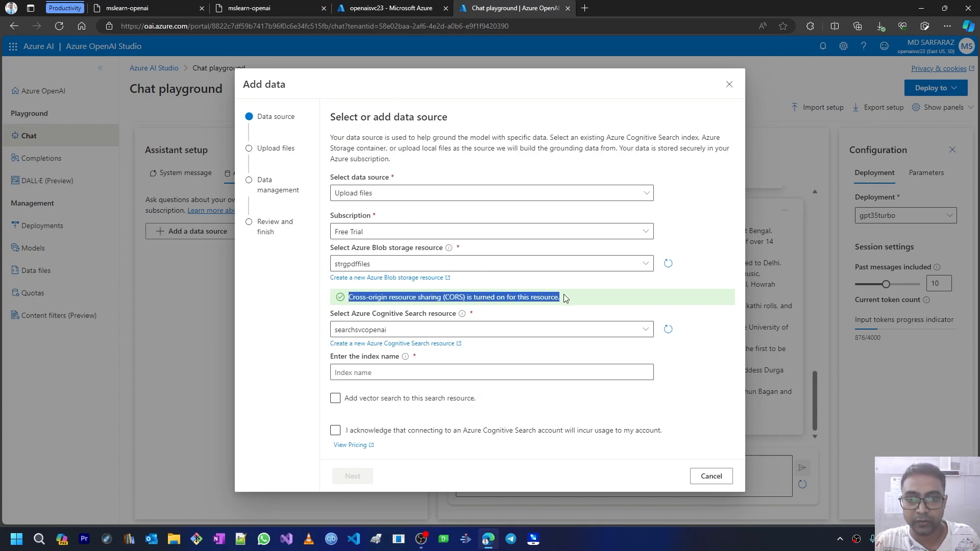
pyautogui.rightClick(512, 299)
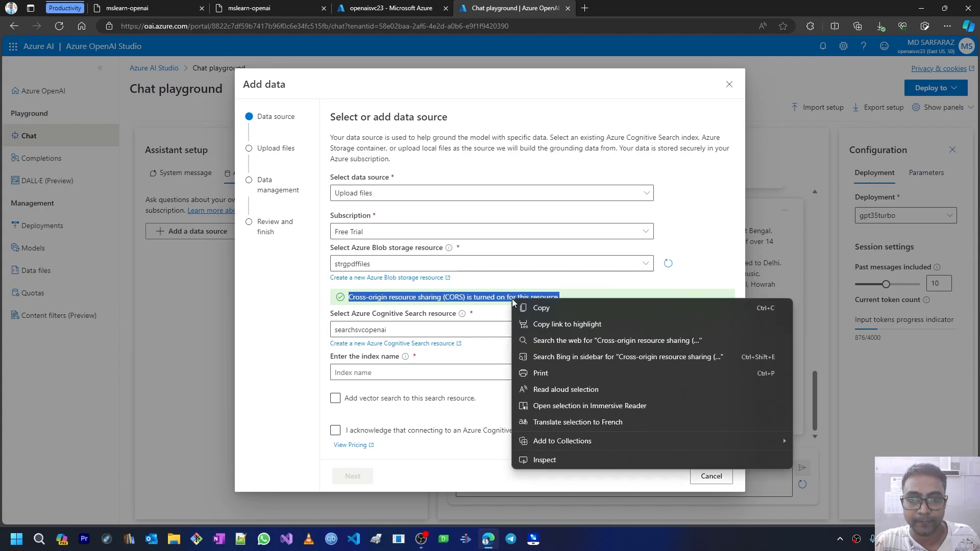
pyautogui.click(546, 345)
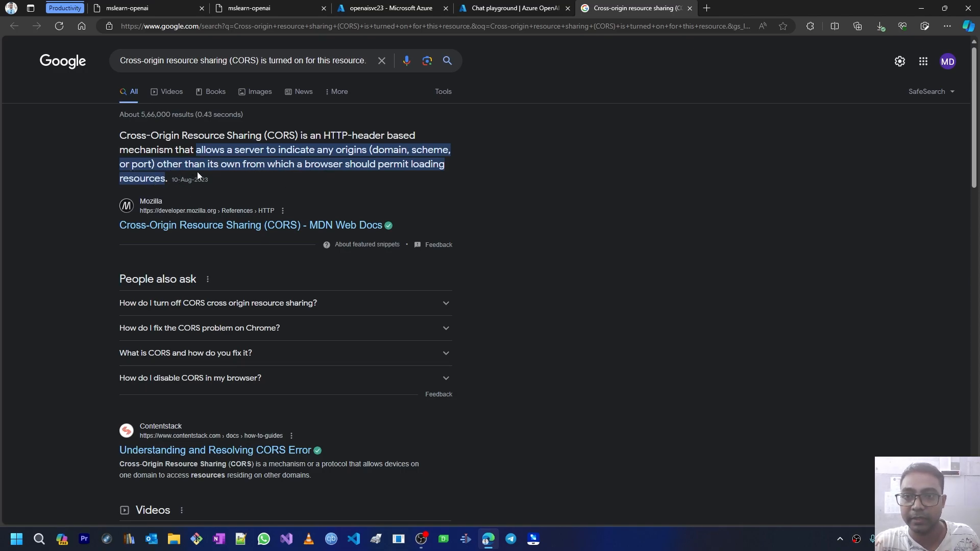
pyautogui.click(689, 9)
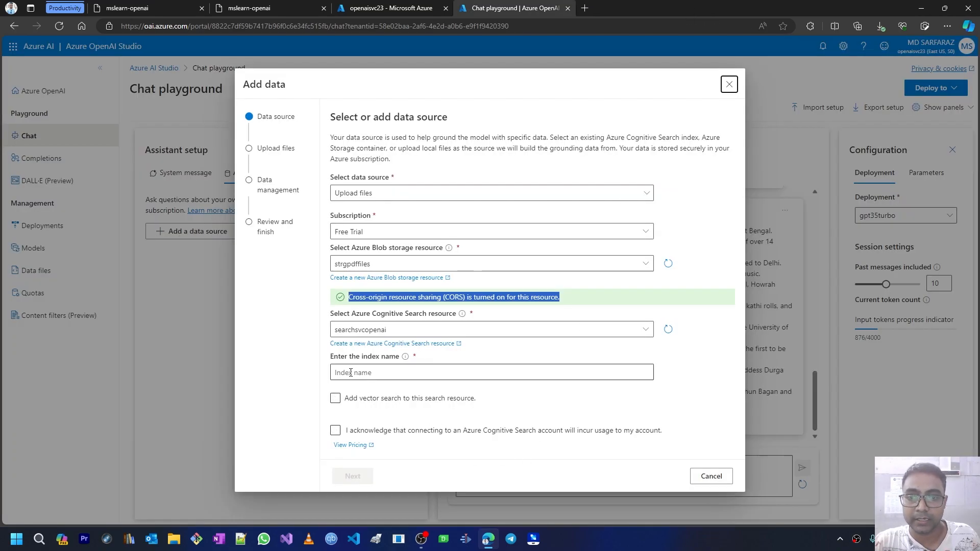
# Copy the index name margiestravel from the exercise instructions into the data source form, acknowledge the Cognitive Search account usage, and continue to the file upload.
pyautogui.click(256, 8)
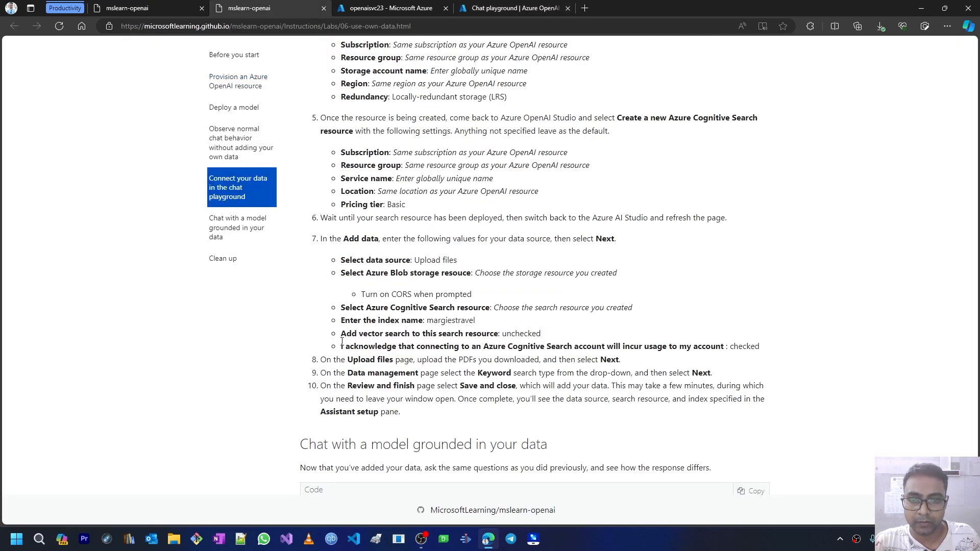
pyautogui.doubleClick(449, 319)
pyautogui.hotkey('ctrl', 'c')
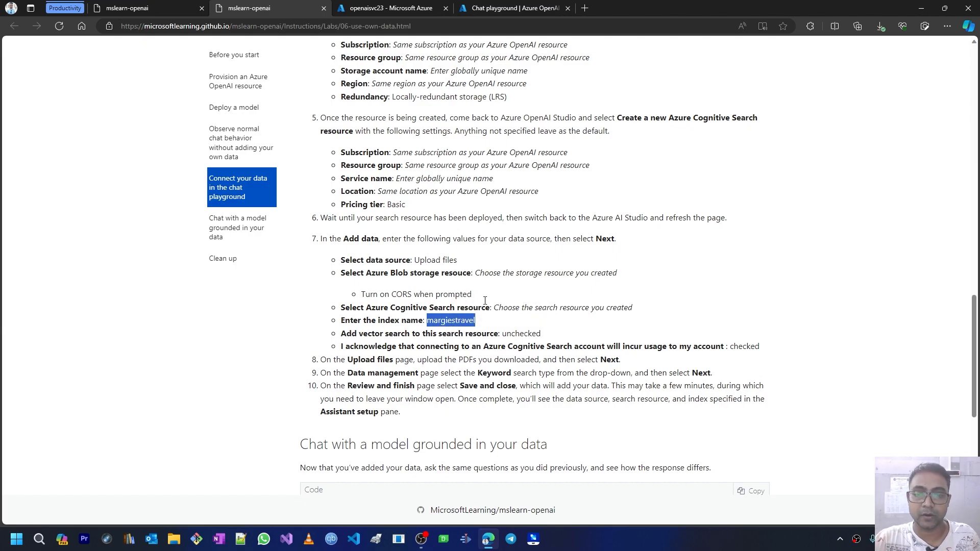
pyautogui.click(512, 8)
pyautogui.click(383, 371)
pyautogui.hotkey('ctrl', 'v')
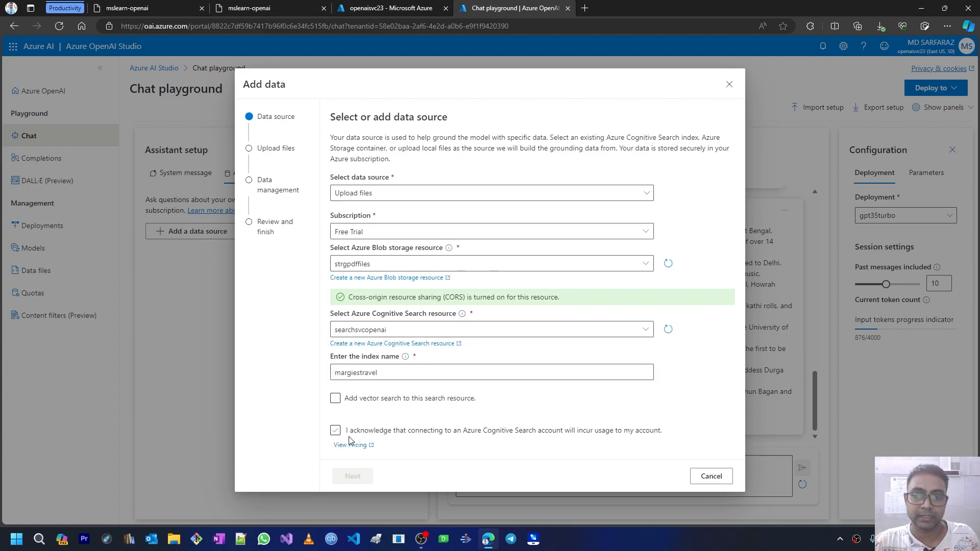
pyautogui.click(335, 430)
pyautogui.click(345, 476)
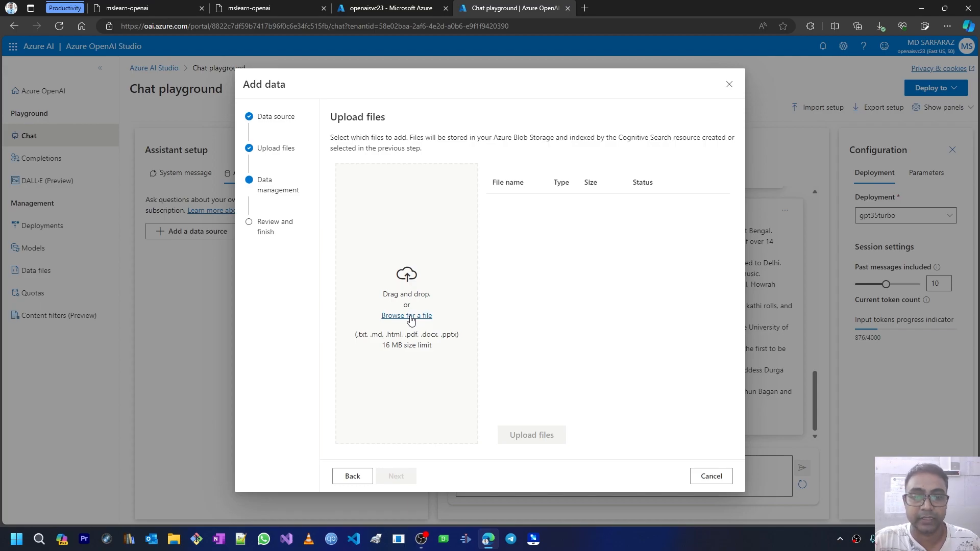
# Try to add the the_prompt_guide PDF from Downloads to the upload list, and remove it again.
pyautogui.click(410, 317)
pyautogui.scroll(-3, 399, 276)
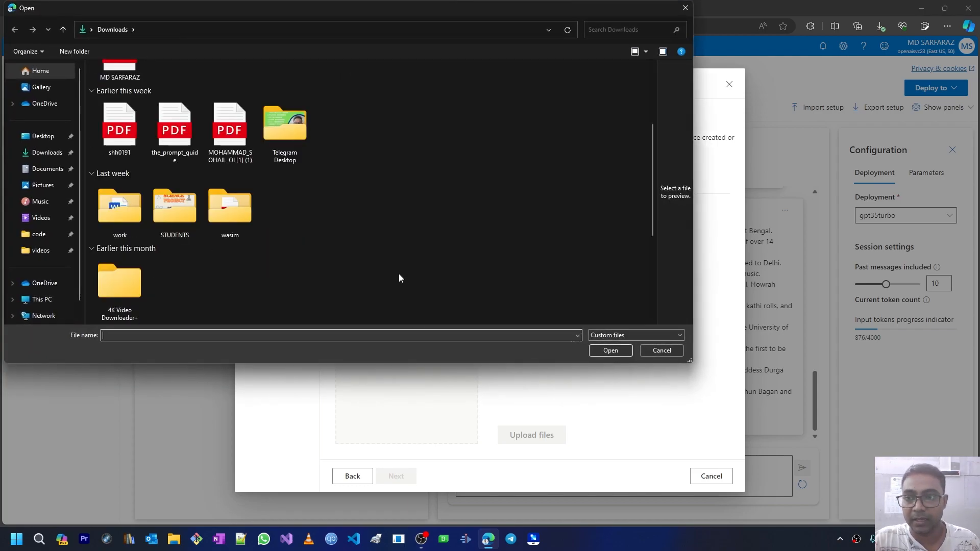
pyautogui.click(174, 129)
pyautogui.click(615, 352)
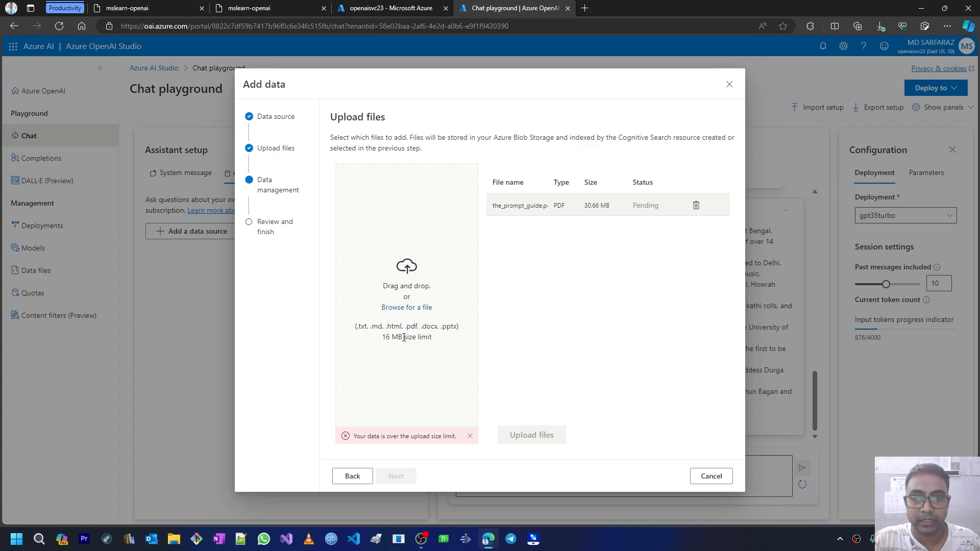
pyautogui.click(695, 205)
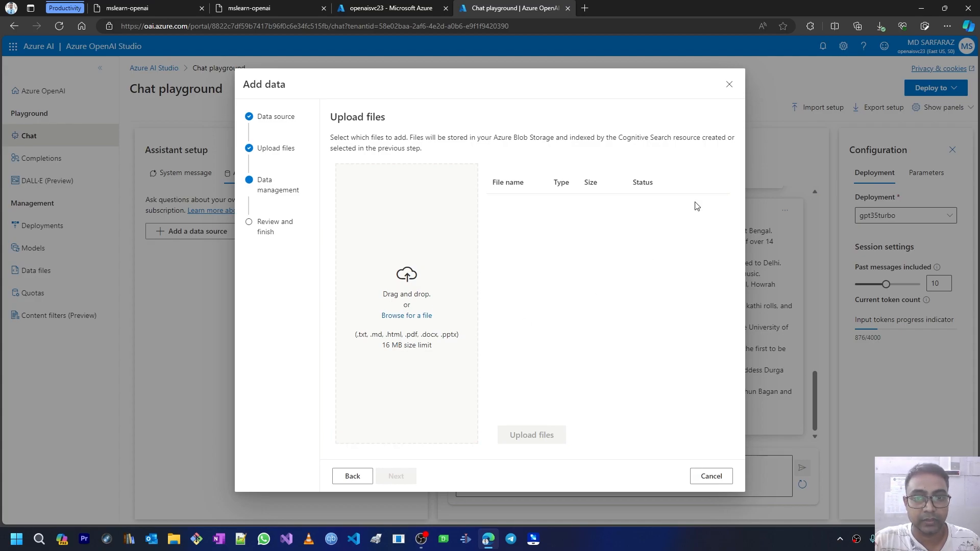
# Add ai.pdf from the videos folder, upload it to the data source, and continue to data management.
pyautogui.click(406, 315)
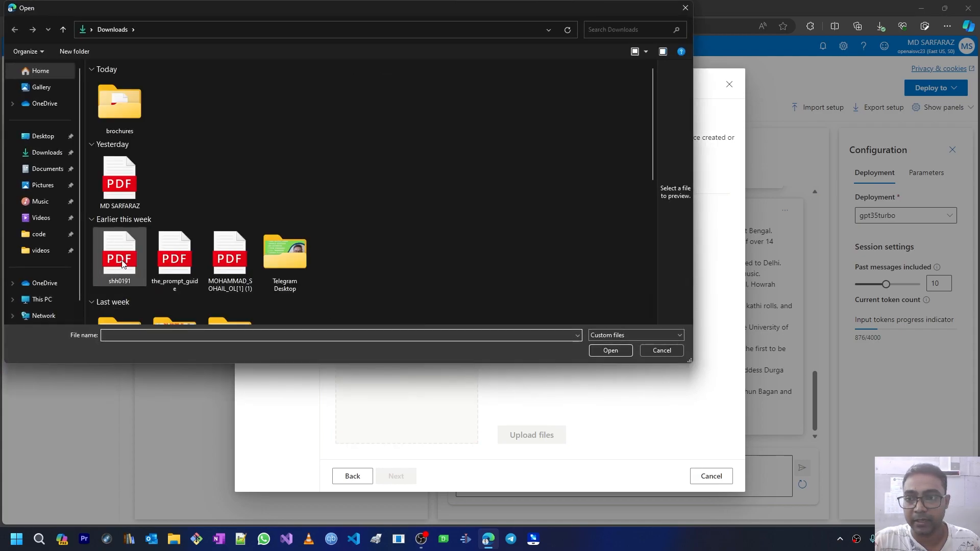
pyautogui.click(46, 249)
pyautogui.doubleClick(129, 96)
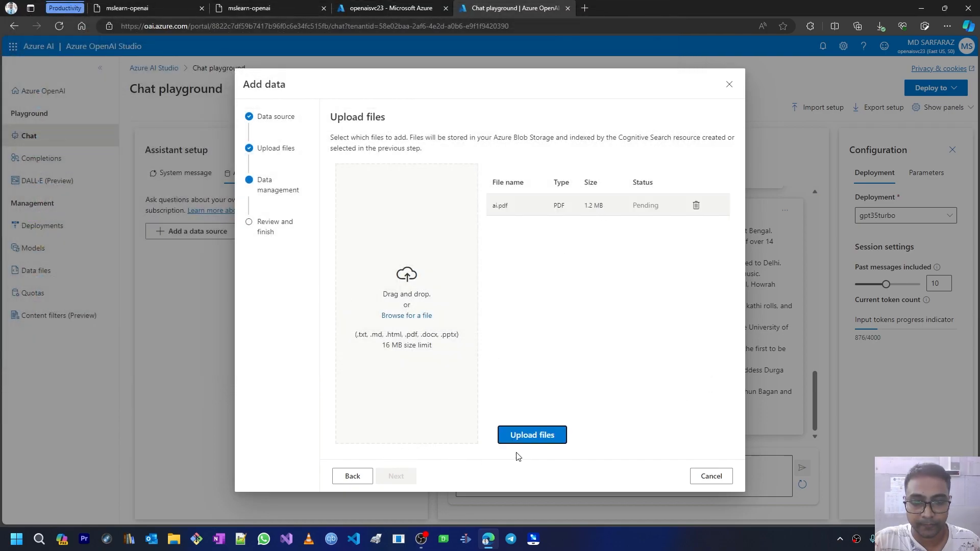
pyautogui.click(527, 439)
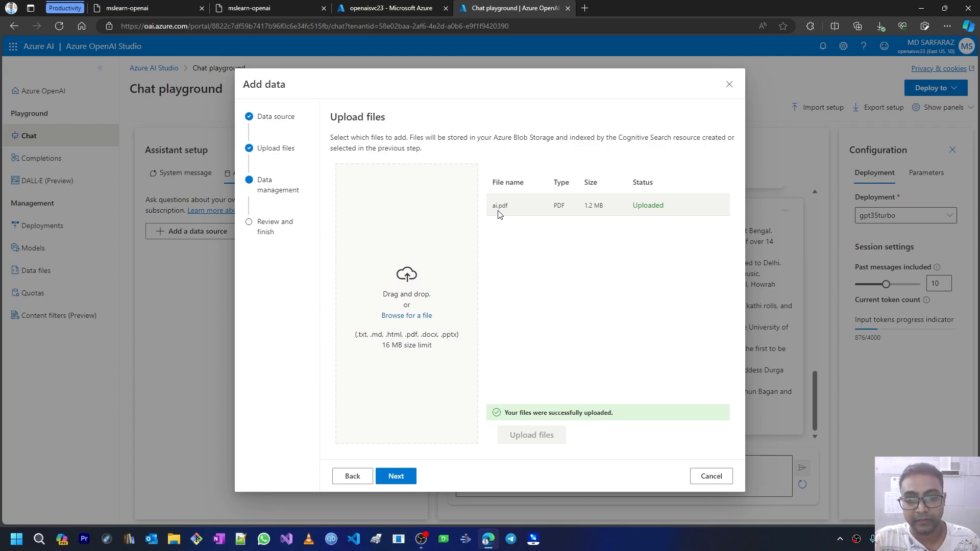
pyautogui.click(397, 477)
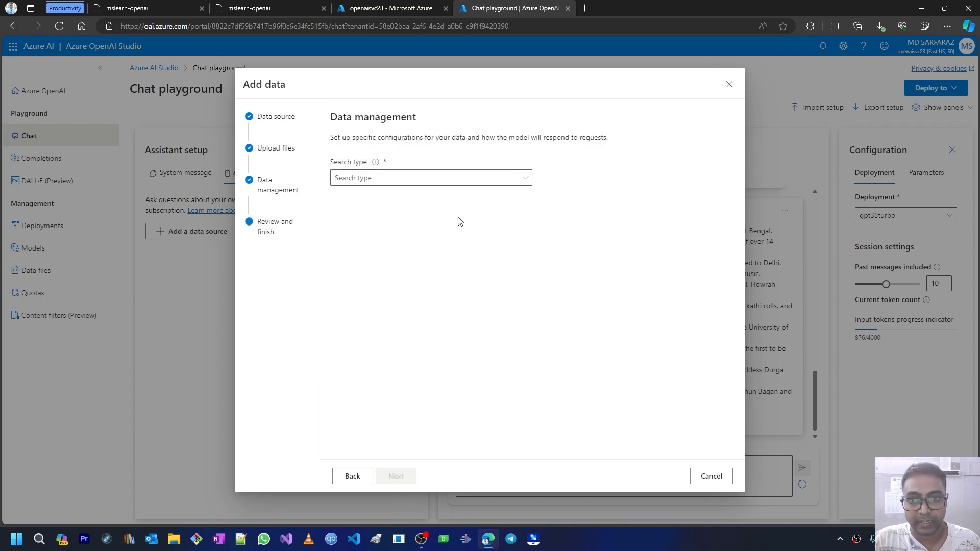
# Set the search type to Keyword, check it against the exercise instructions, and save the data source configuration.
pyautogui.click(441, 188)
pyautogui.click(423, 197)
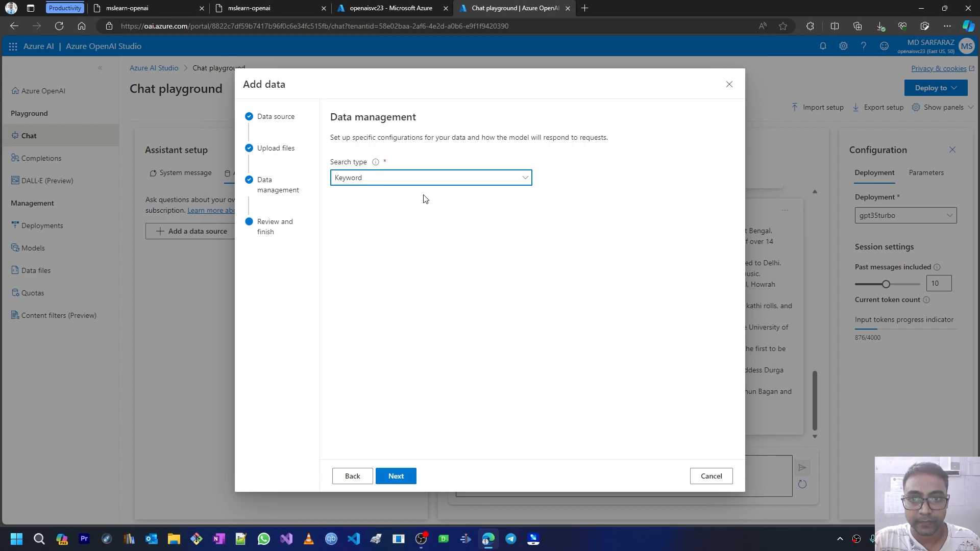
pyautogui.click(285, 8)
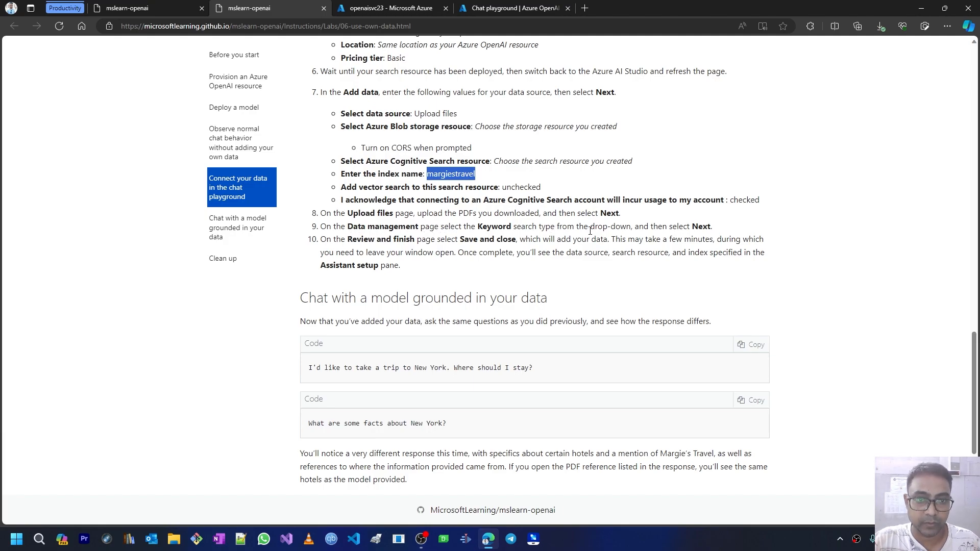
pyautogui.click(516, 10)
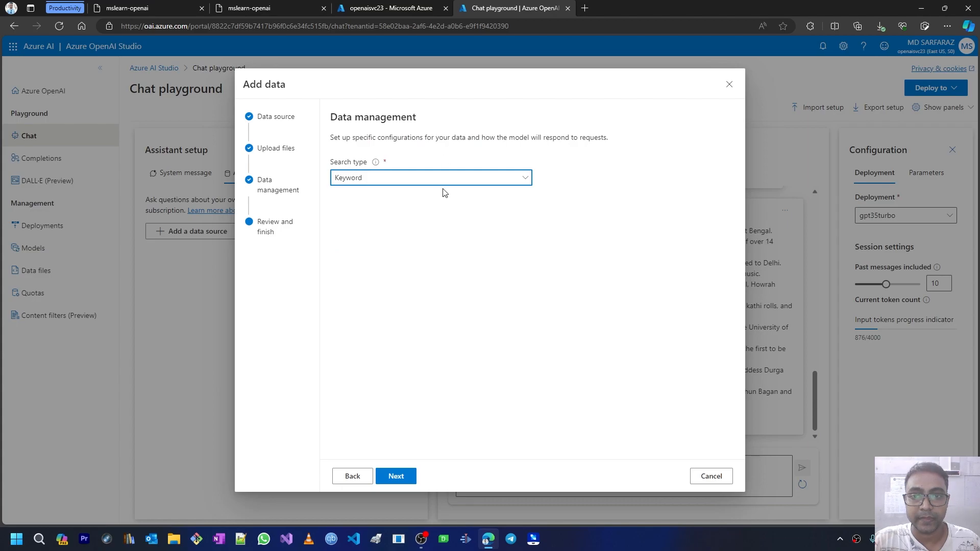
pyautogui.click(411, 476)
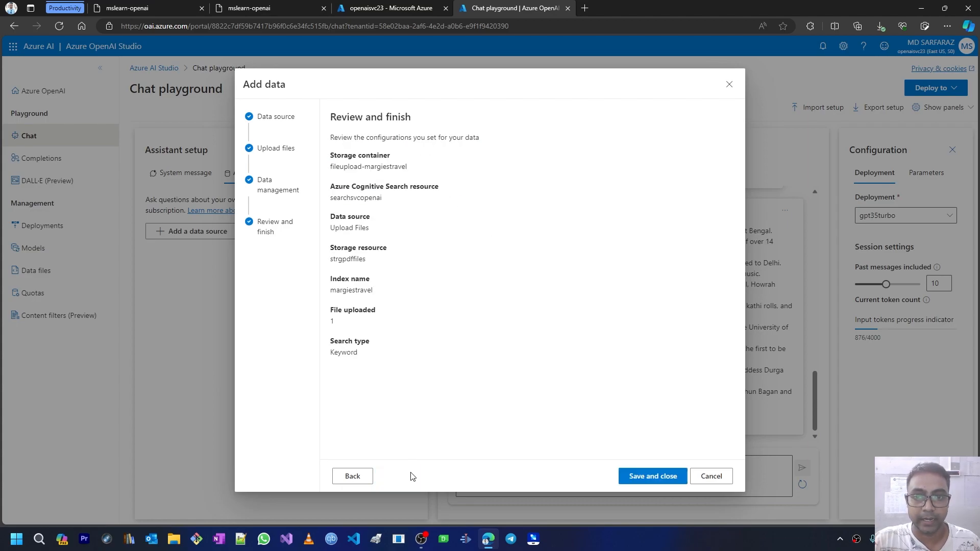
pyautogui.click(656, 479)
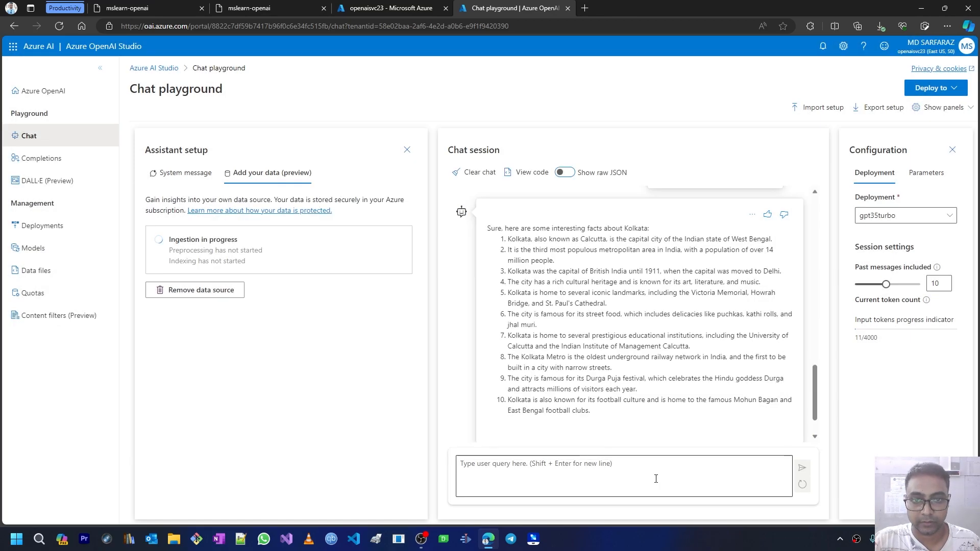
# Read the exercise instructions on finishing the data source setup, chatting with a model grounded in your data, and cleaning up.
pyautogui.click(262, 8)
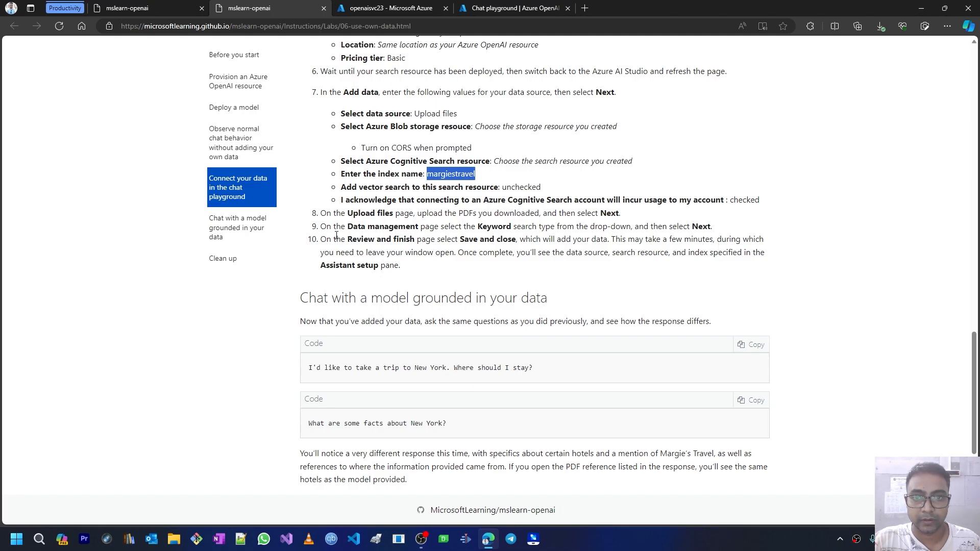
pyautogui.moveTo(312, 218); pyautogui.dragTo(413, 273)
pyautogui.click(416, 276)
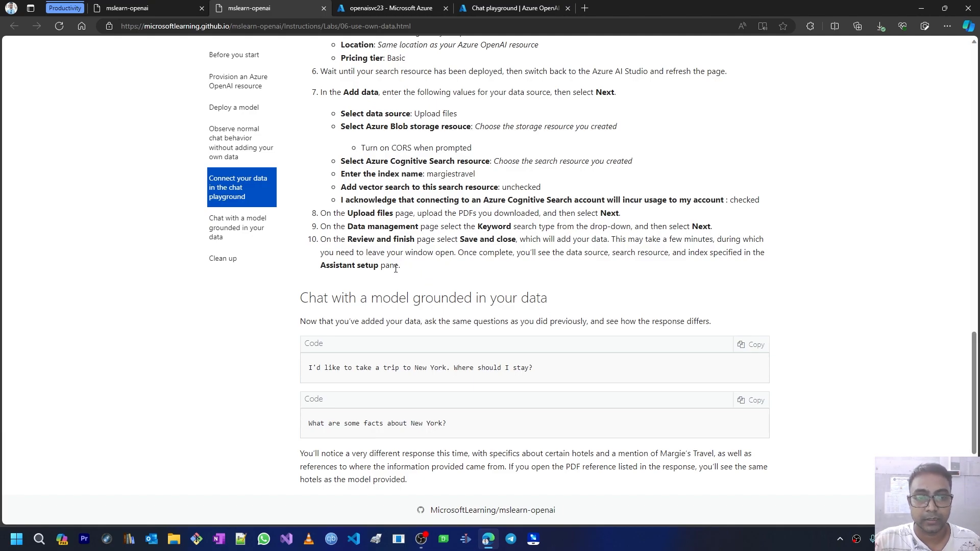
pyautogui.moveTo(566, 255); pyautogui.dragTo(740, 248)
pyautogui.click(513, 280)
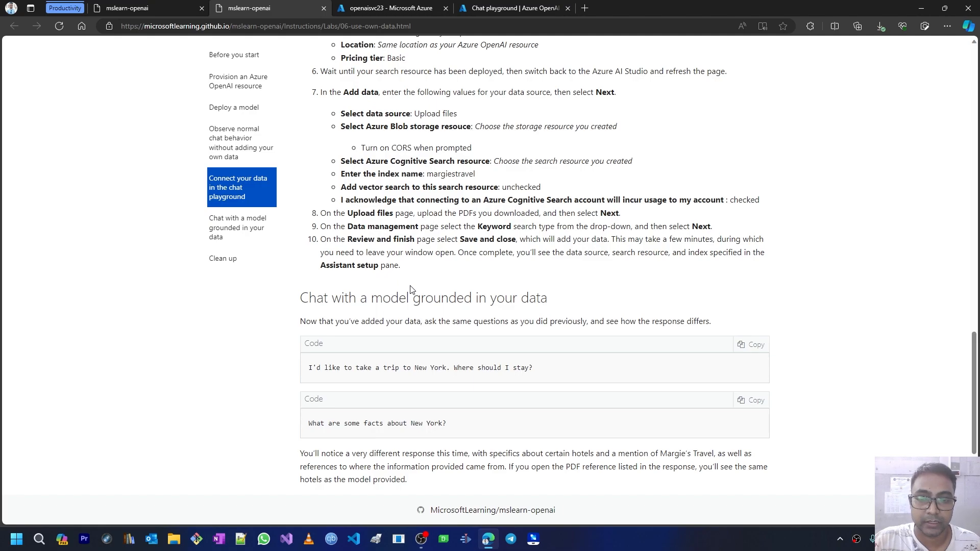
pyautogui.scroll(-3, 411, 290)
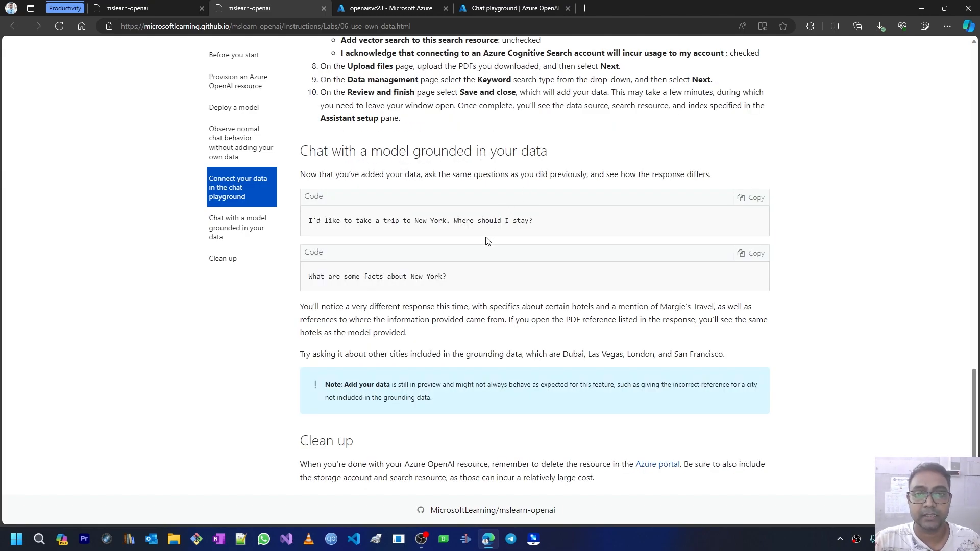
pyautogui.scroll(-2, 485, 240)
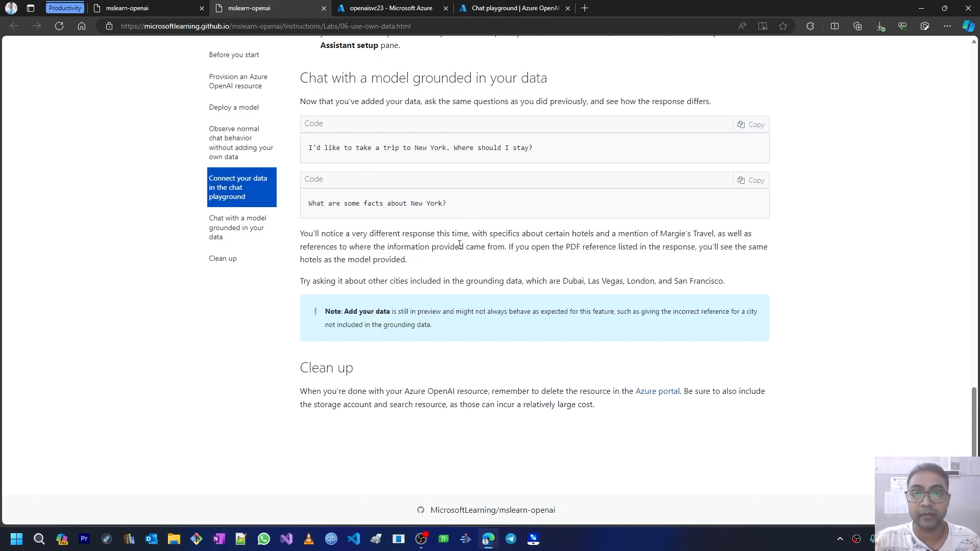
pyautogui.scroll(10, 403, 226)
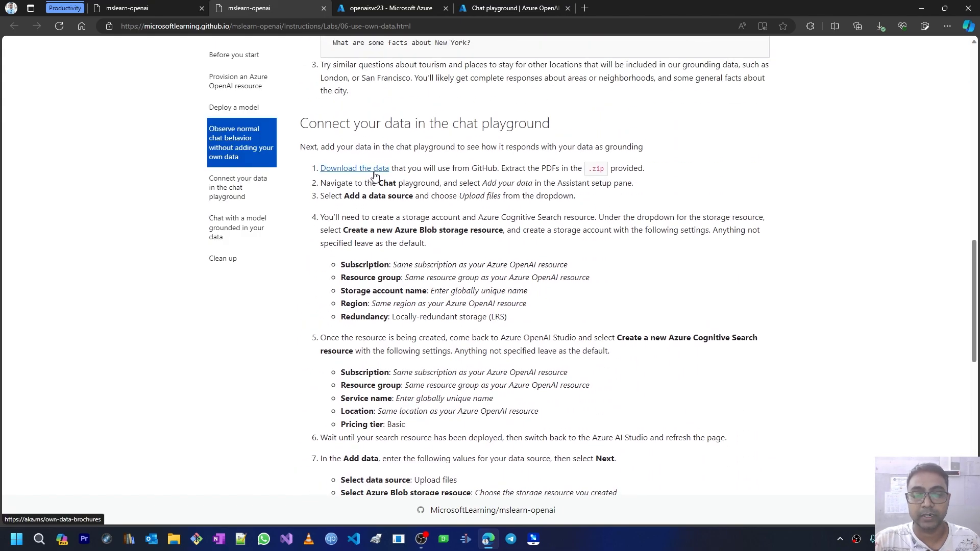
pyautogui.scroll(-15, 485, 276)
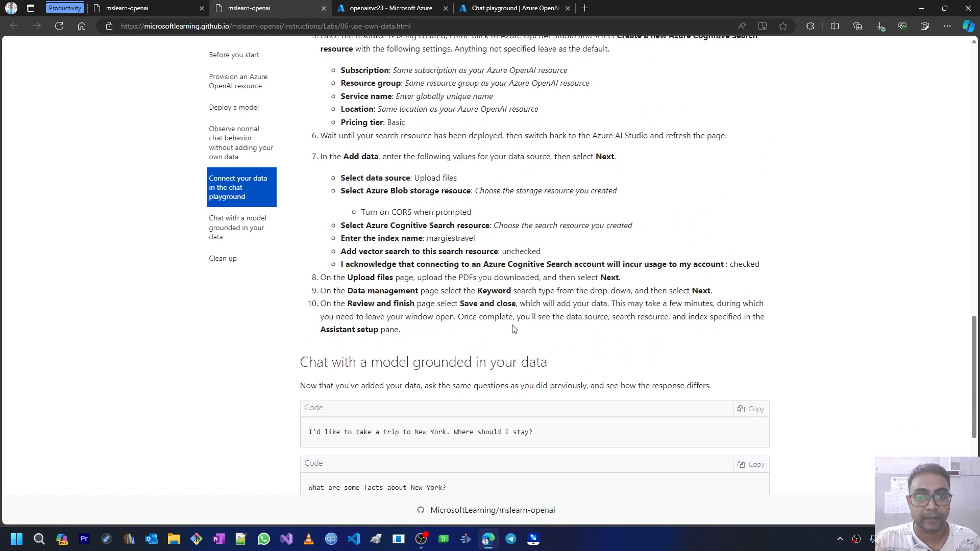
pyautogui.scroll(1, 472, 314)
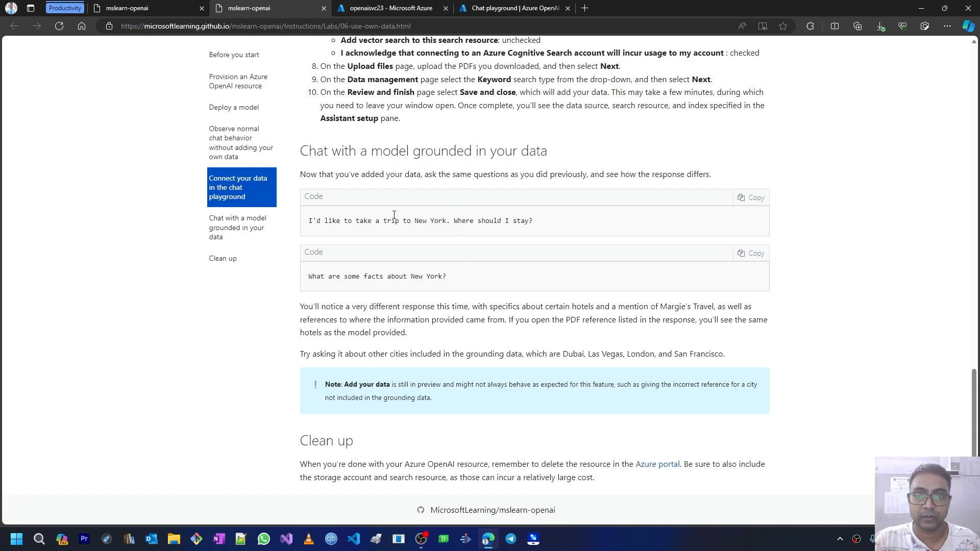
# Expand the connected data source's advanced settings in the Chat playground and ask the model "best ai tool for image generation".
pyautogui.click(488, 10)
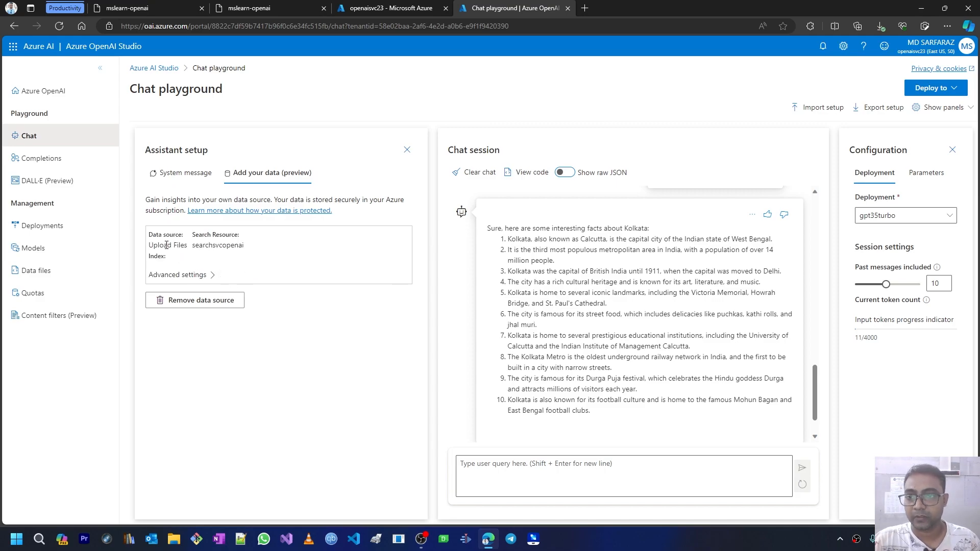
pyautogui.click(175, 286)
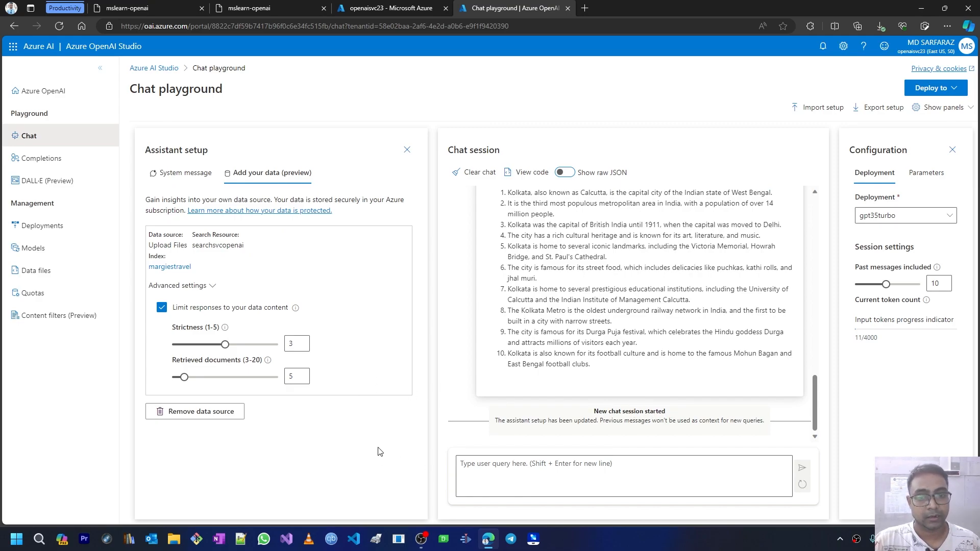
pyautogui.click(546, 476)
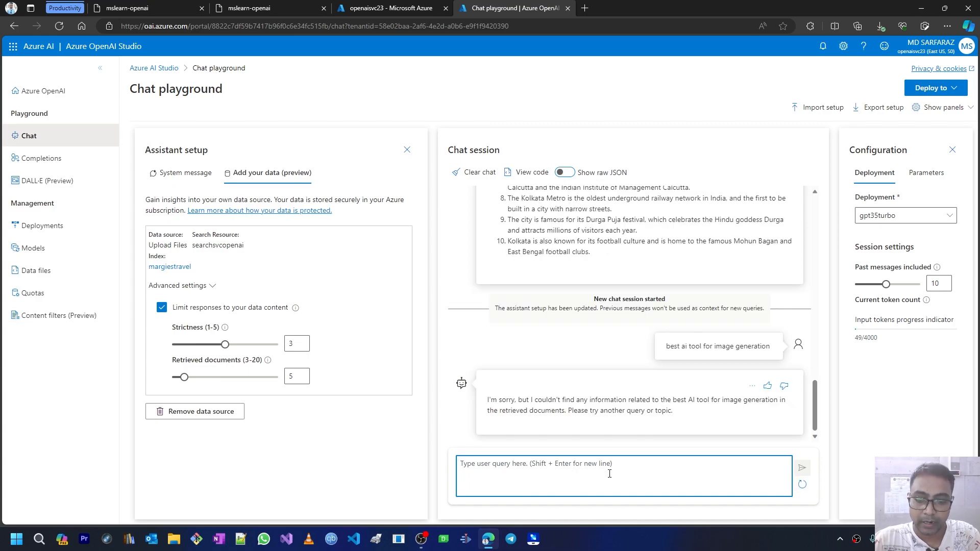
# Ask the model "give me a list of tools to generate image" in the chat session.
pyautogui.write('give ma')
pyautogui.press('BackSpace')
pyautogui.write('e a list of tools to generate')
pyautogui.write('image')
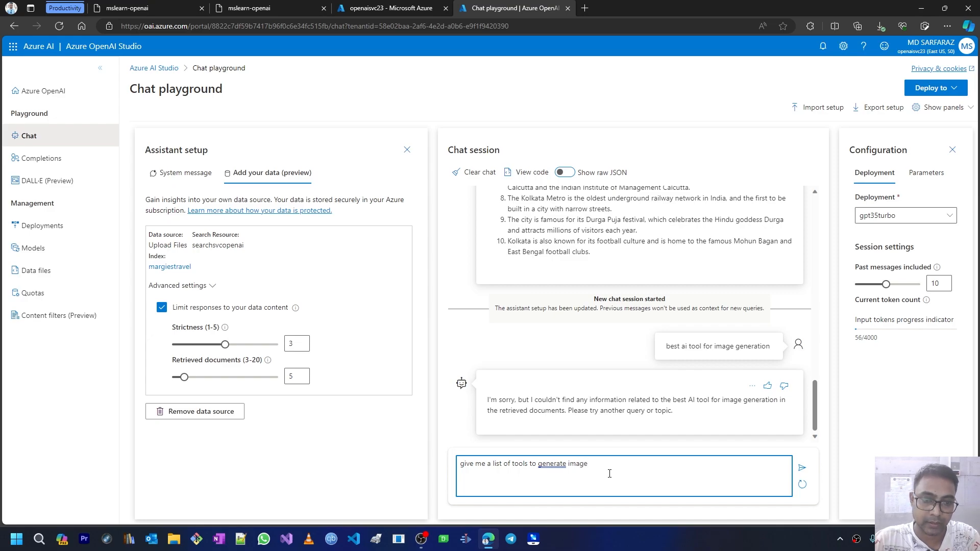
pyautogui.press('Return')
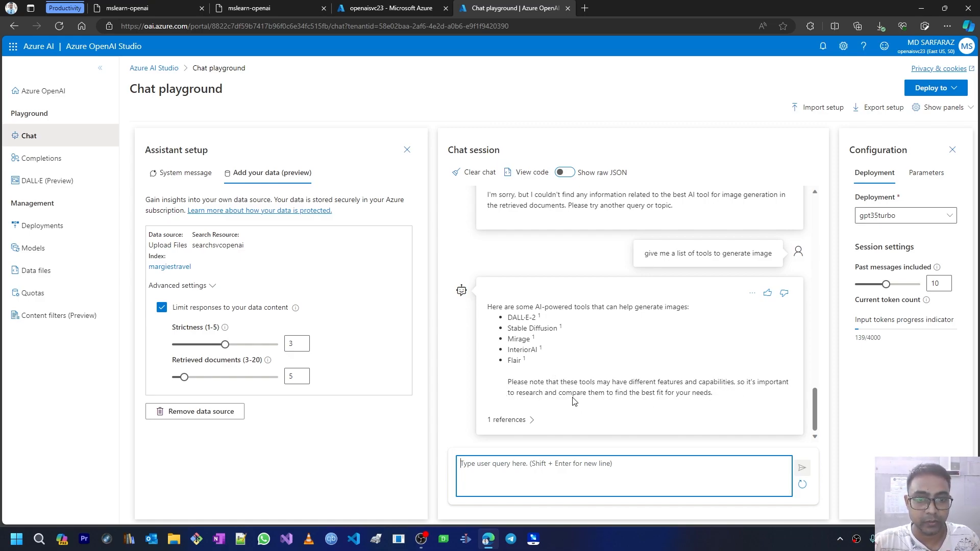
# Examine the tools listed in the answer, open its ai.pdf - Part 1 reference, and read through the cited text.
pyautogui.doubleClick(539, 317)
pyautogui.click(563, 331)
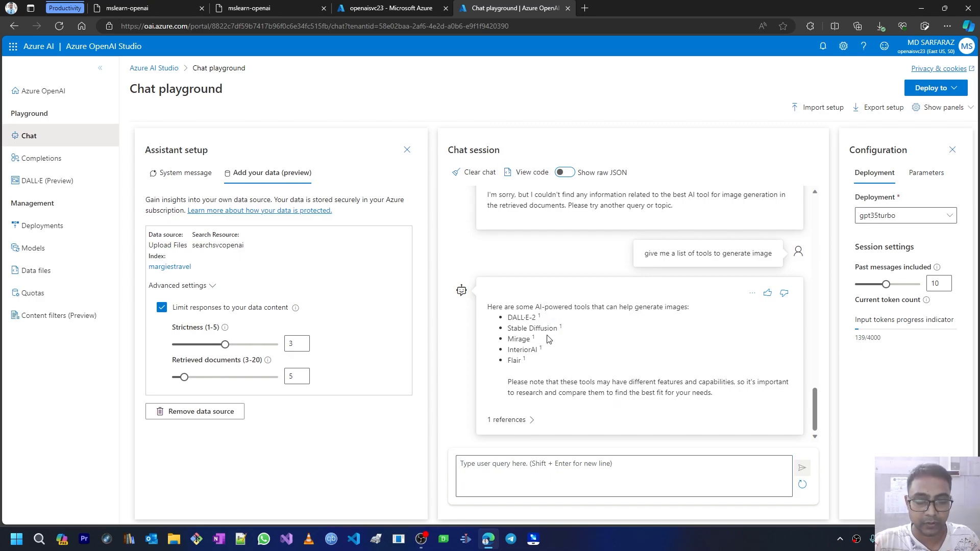
pyautogui.click(508, 419)
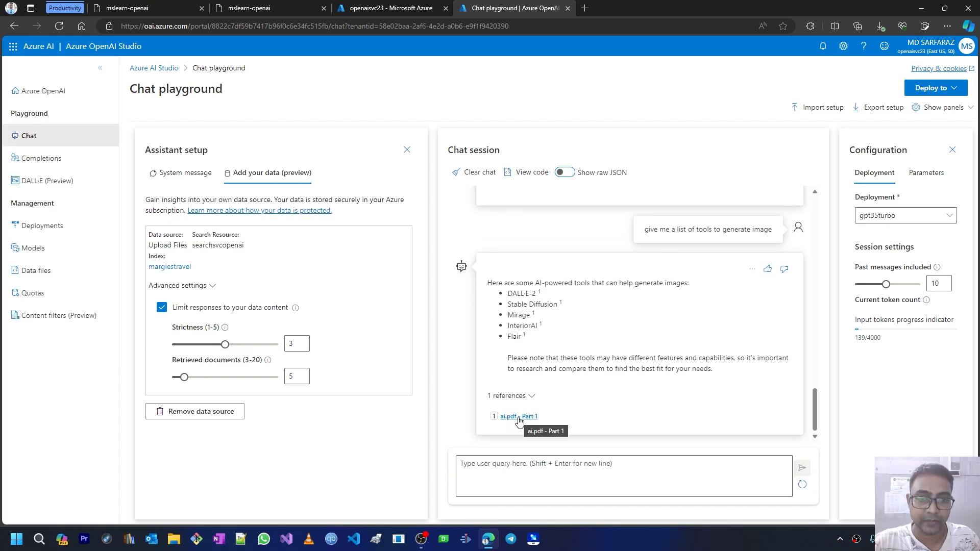
pyautogui.click(519, 417)
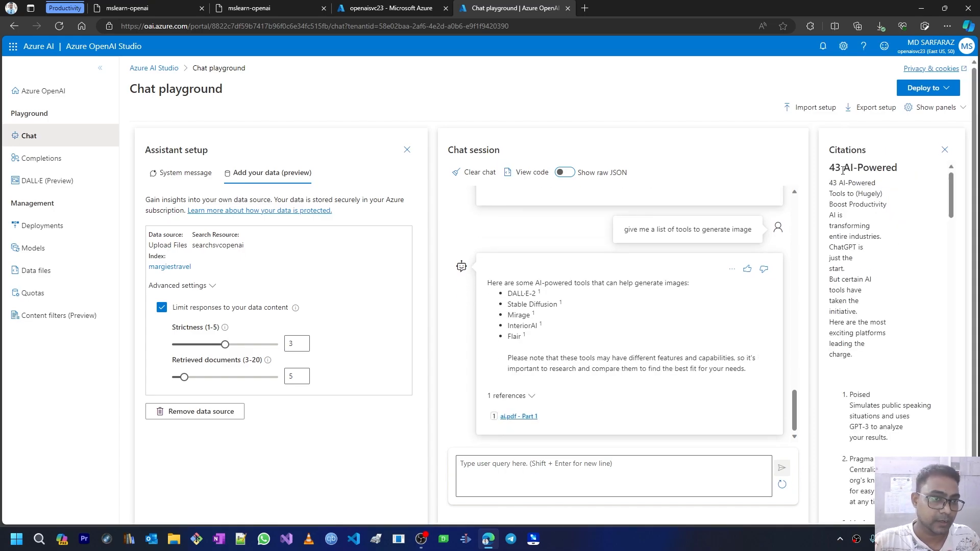
pyautogui.moveTo(830, 172); pyautogui.dragTo(899, 176)
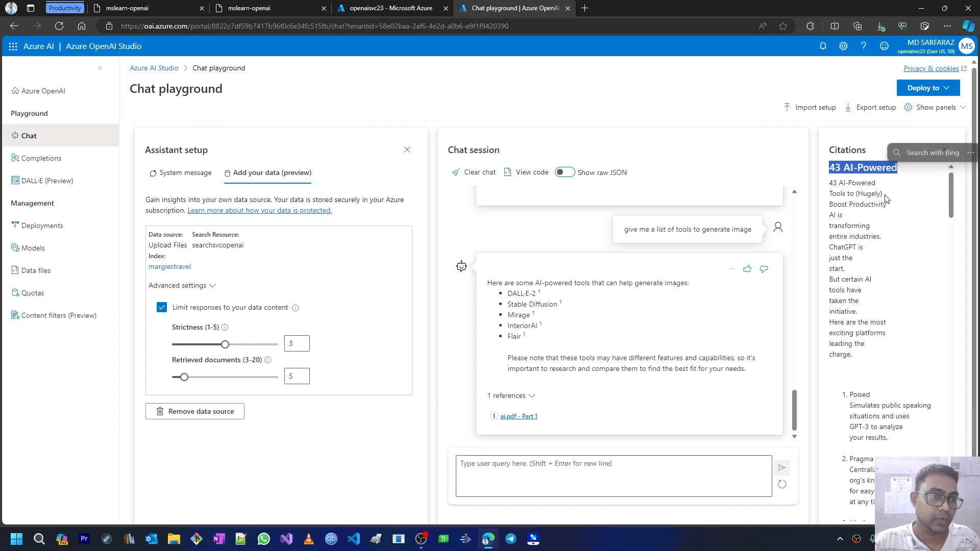
pyautogui.scroll(-3, 870, 331)
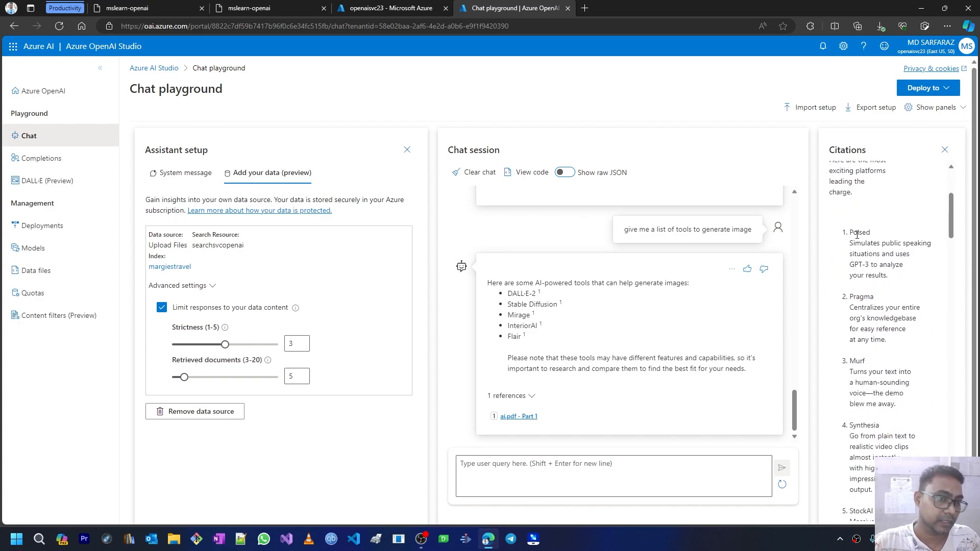
pyautogui.moveTo(847, 314); pyautogui.dragTo(898, 346)
pyautogui.scroll(-5, 898, 347)
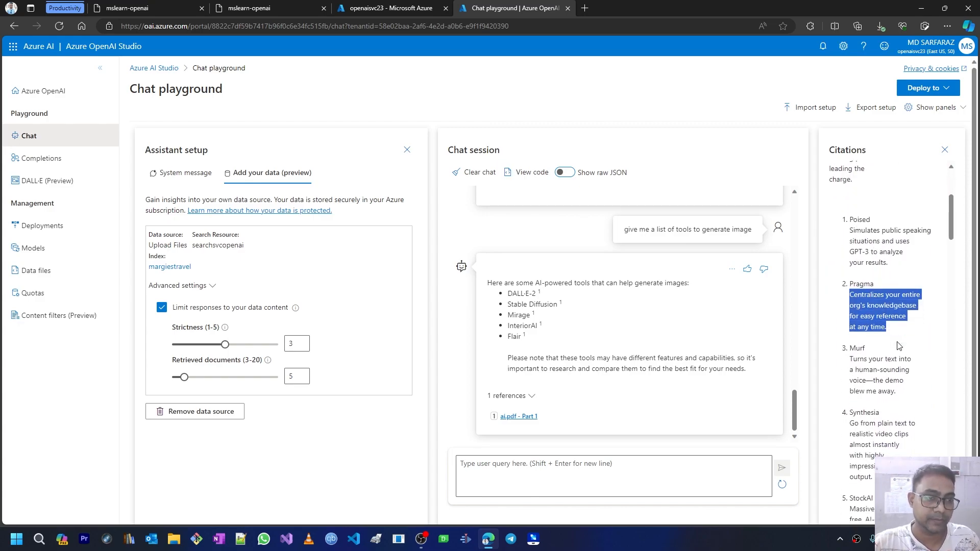
# Read through the remaining AI tools listed in the cited ai.pdf text, comparing them with the image generation answer.
pyautogui.scroll(-18, 898, 347)
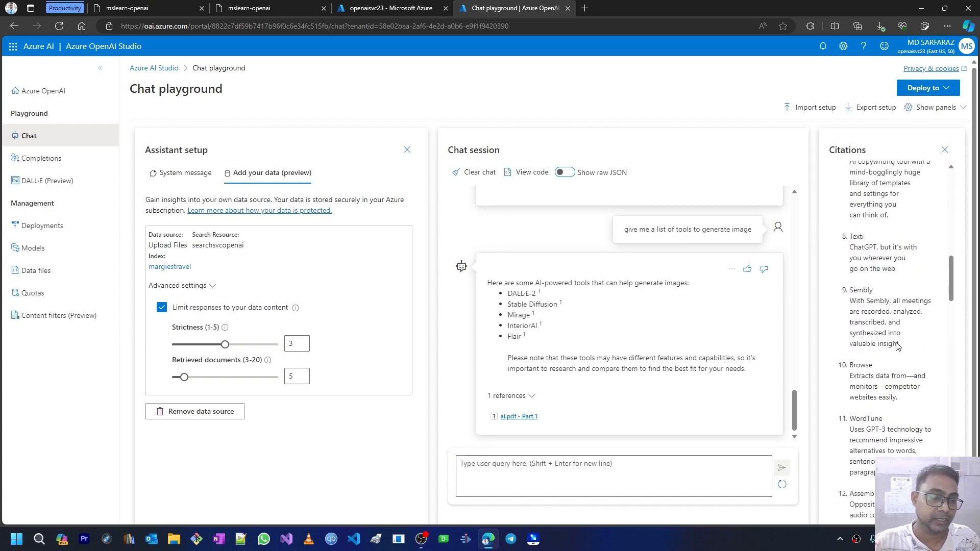
pyautogui.moveTo(884, 330); pyautogui.dragTo(857, 327)
pyautogui.click(846, 266)
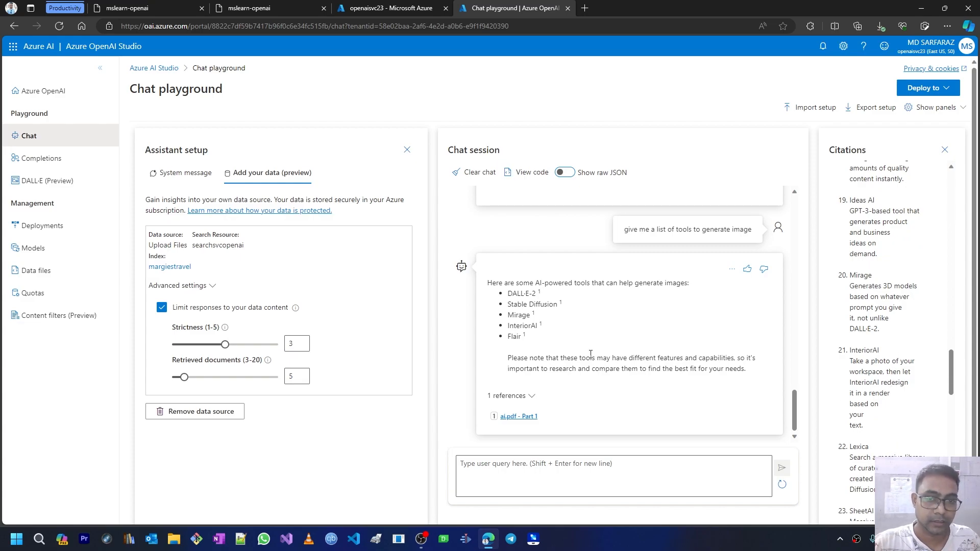
pyautogui.scroll(-10, 887, 434)
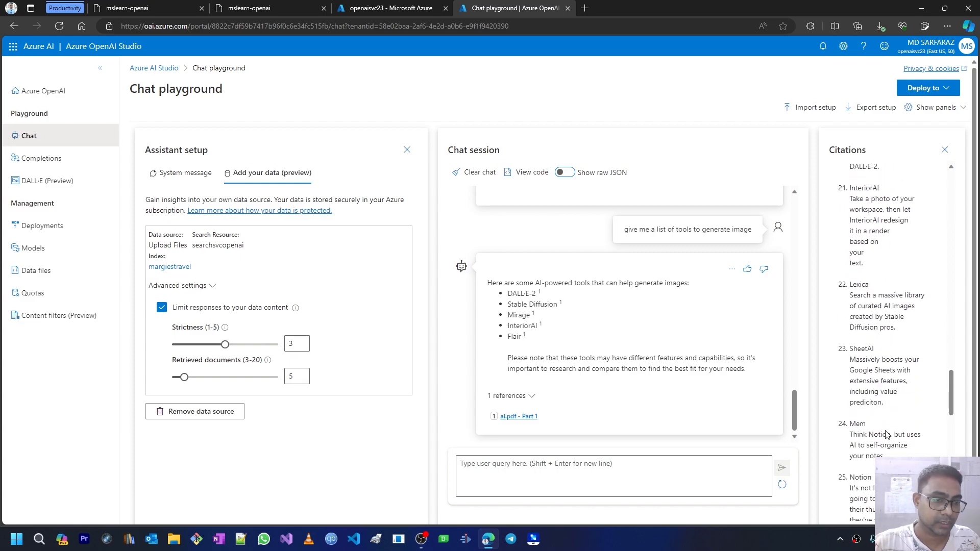
pyautogui.scroll(-3, 886, 431)
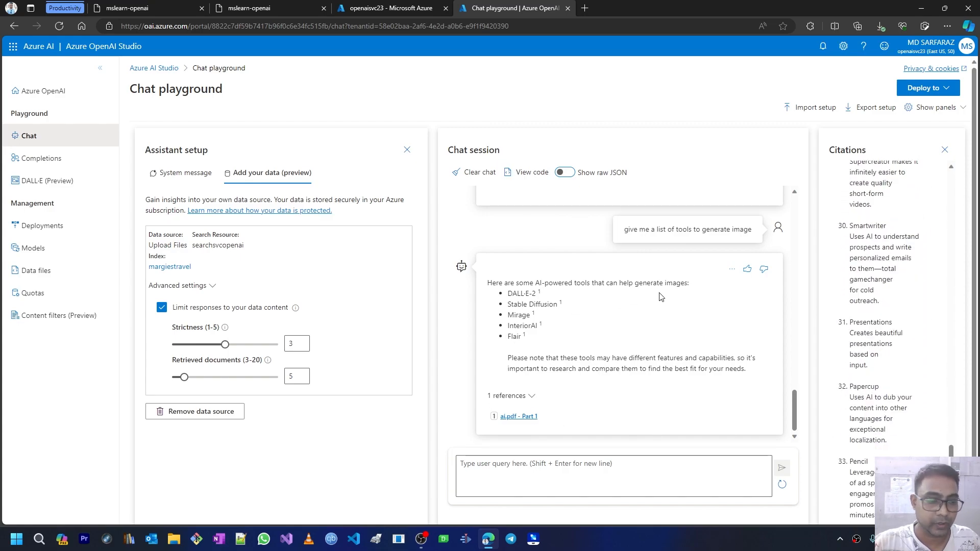
# Ask the model "AI tools for resume writing" in the chat session.
pyautogui.click(545, 468)
pyautogui.write('text ')
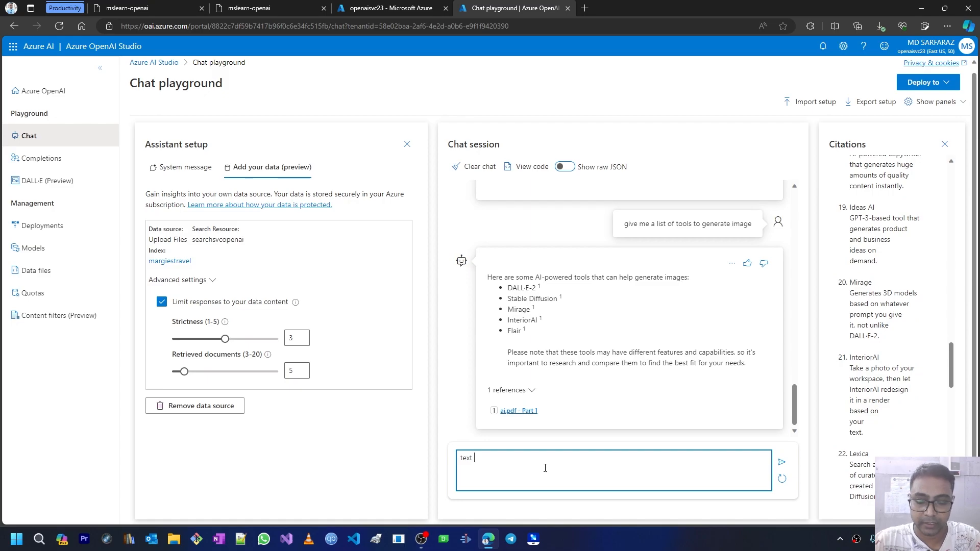
pyautogui.write('tools for resume writing')
pyautogui.doubleClick(459, 458)
pyautogui.write('AI')
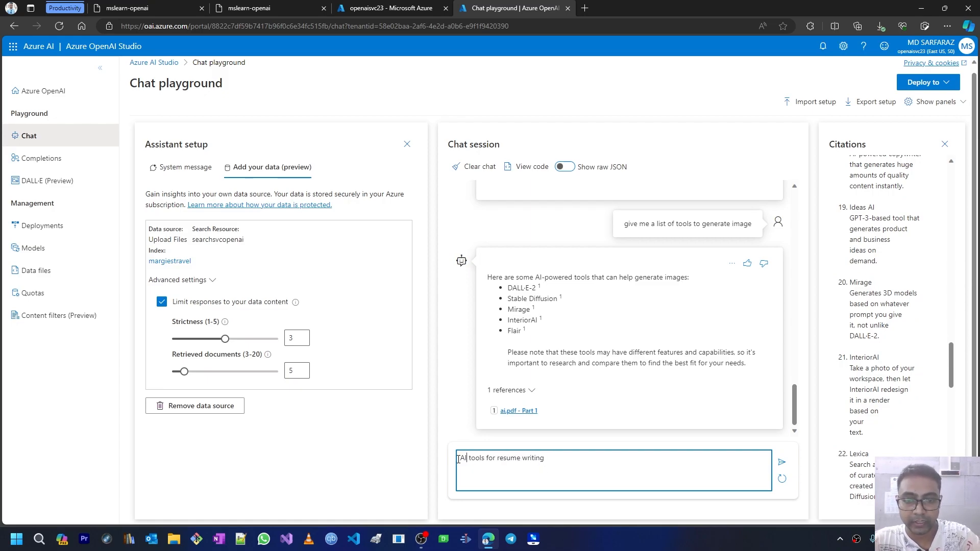
pyautogui.click(781, 462)
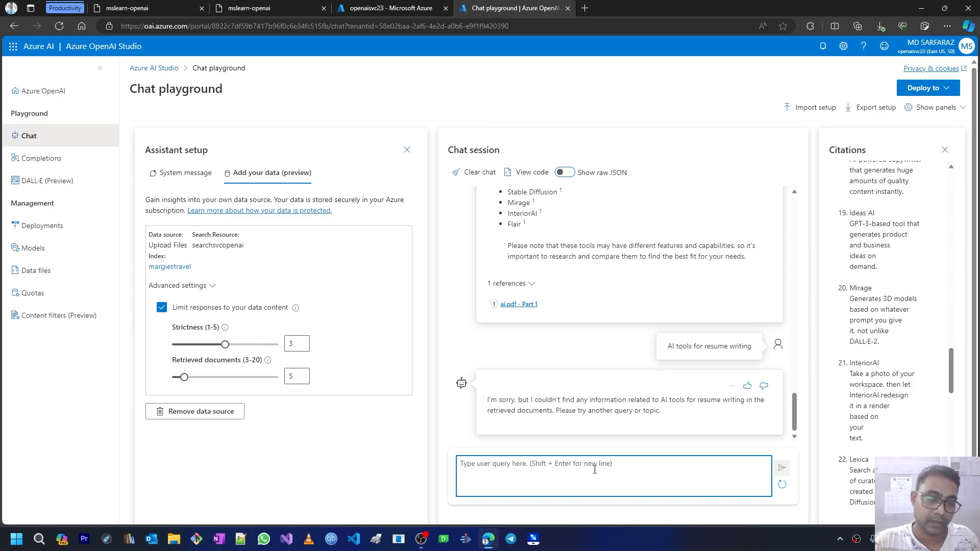
# Ask the model "AI tool for idea generation" in the chat session.
pyautogui.write('AI tool')
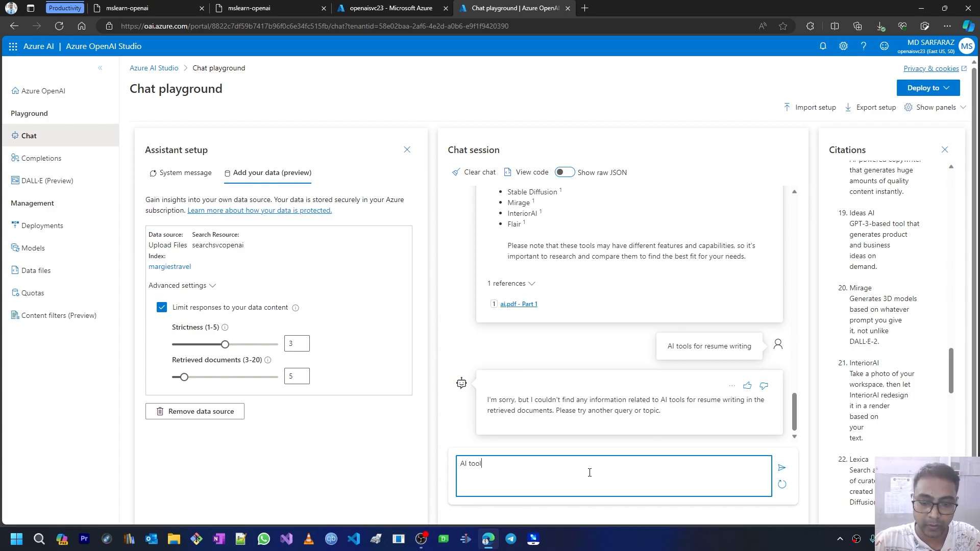
pyautogui.write(' for idea generation')
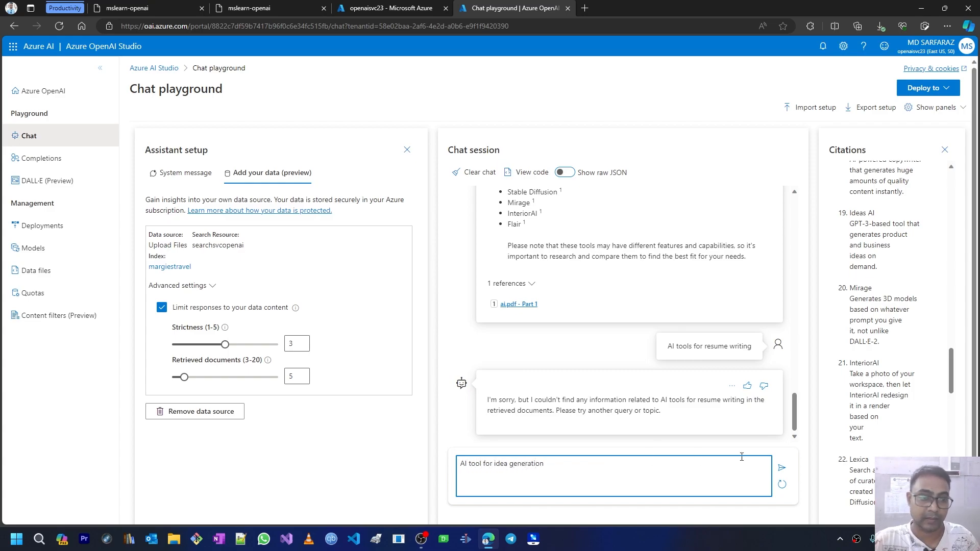
pyautogui.click(781, 468)
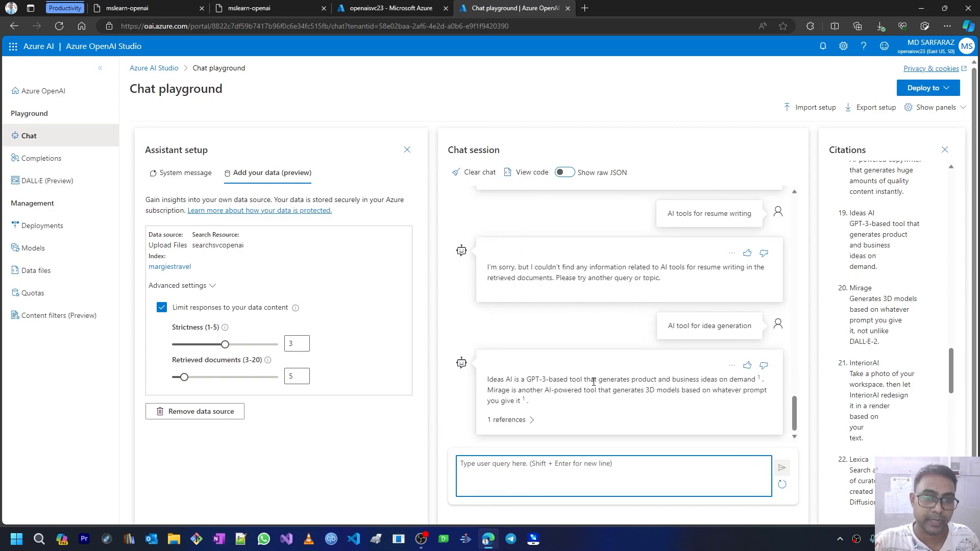
# Check the source reference of the idea generation answer, collapse it again, and close the Citations pane.
pyautogui.doubleClick(760, 378)
pyautogui.click(509, 420)
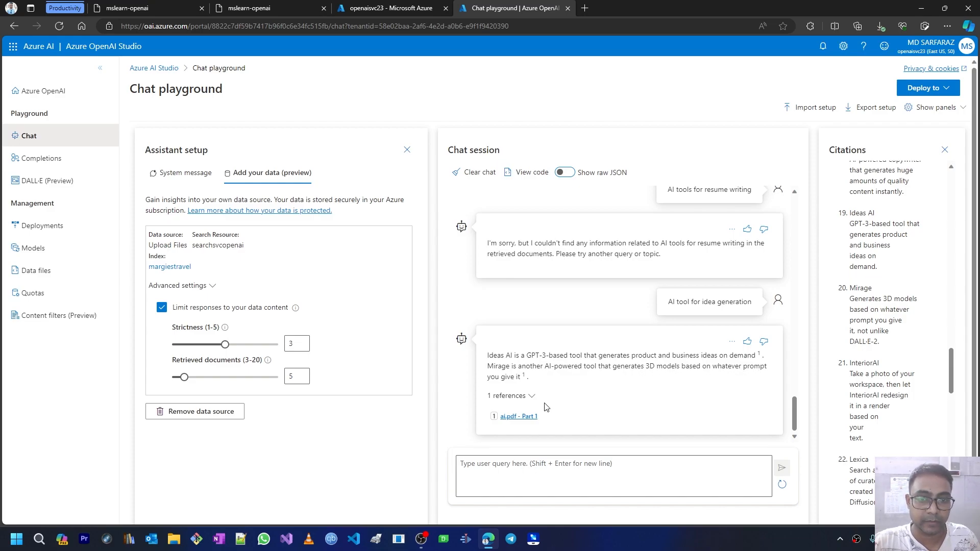
pyautogui.click(530, 397)
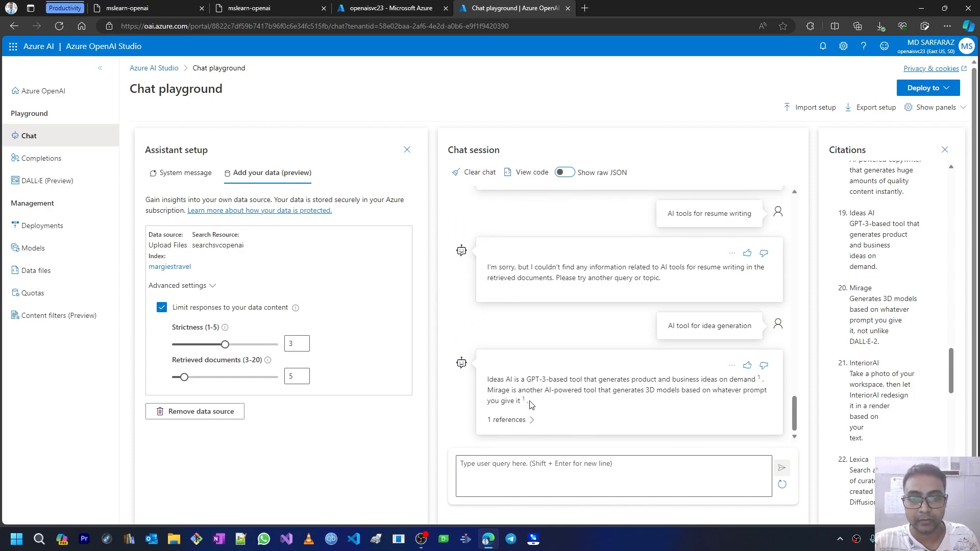
pyautogui.scroll(-1, 564, 377)
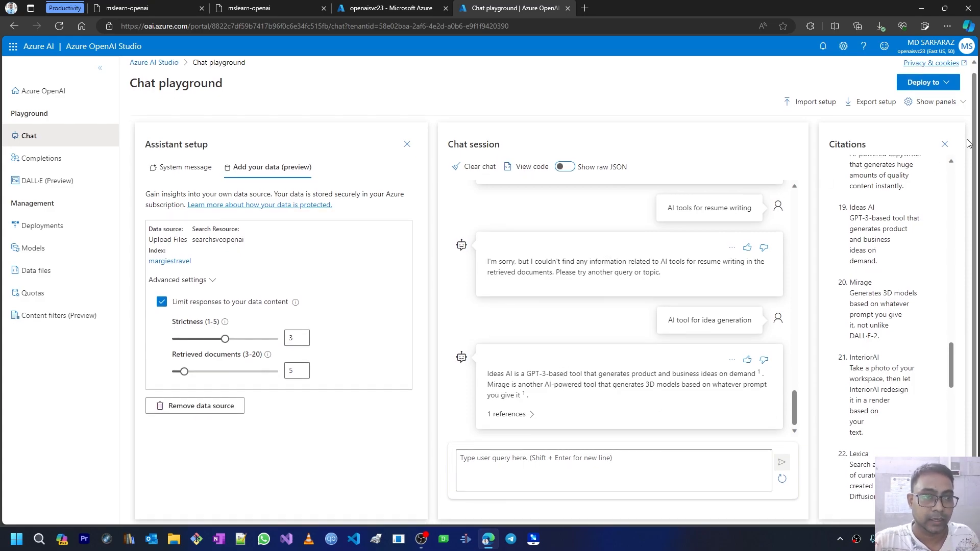
pyautogui.click(945, 144)
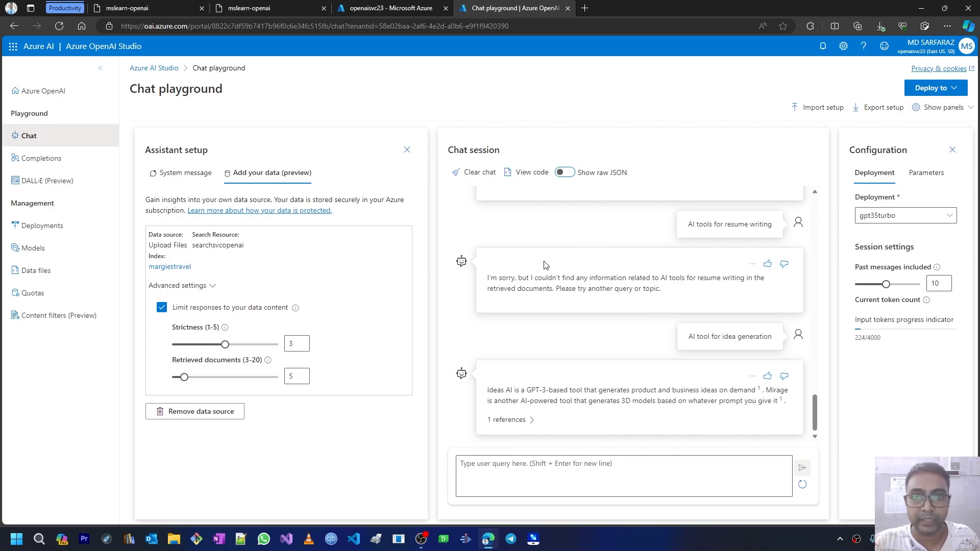
# Review the "Use your own data with Azure OpenAI" exercise page from the clean-up section back to its beginning, and return to the Chat playground.
pyautogui.click(263, 4)
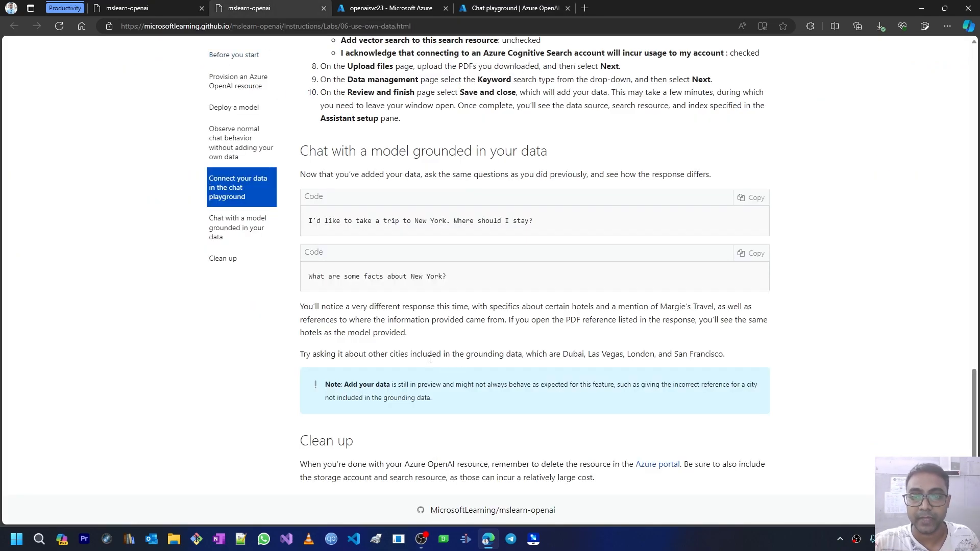
pyautogui.scroll(-1, 449, 361)
pyautogui.scroll(5, 450, 361)
pyautogui.scroll(15, 449, 361)
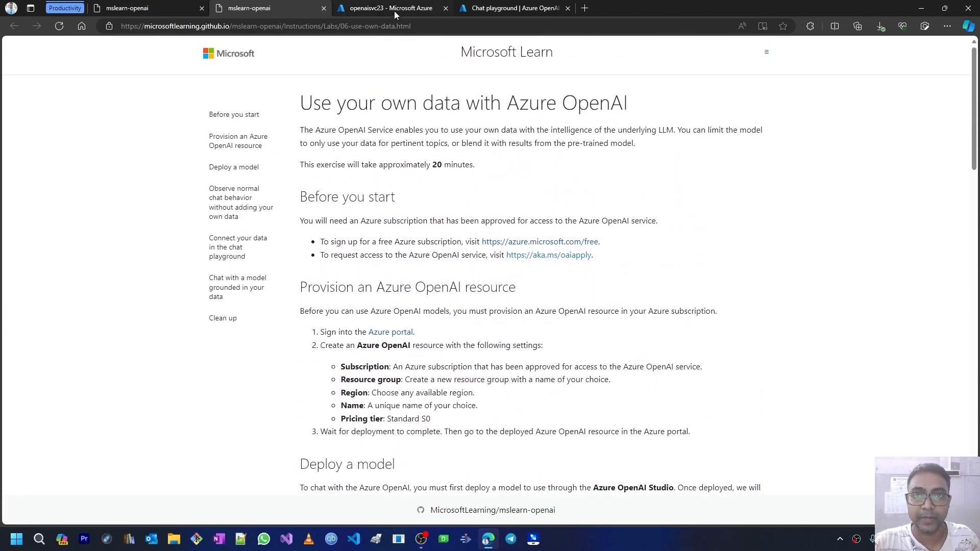
pyautogui.click(510, 10)
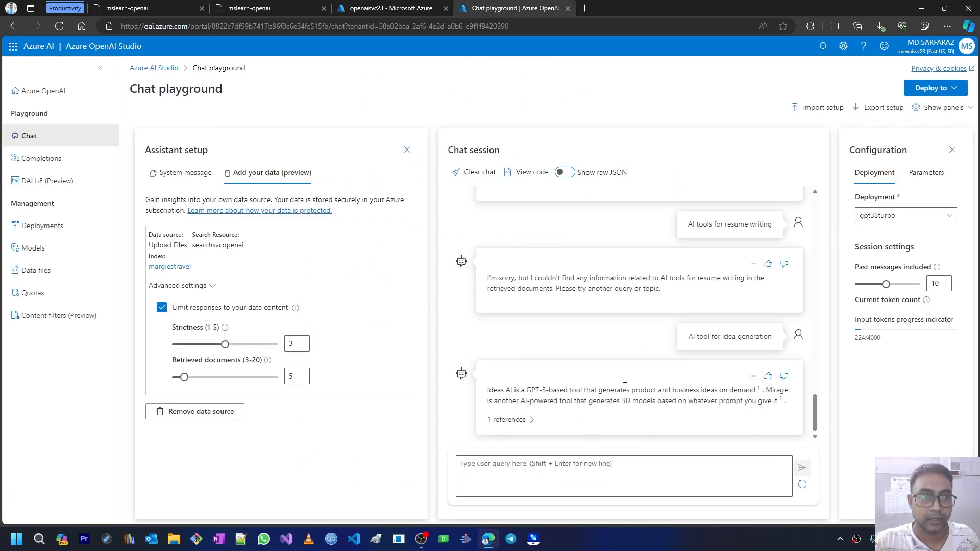